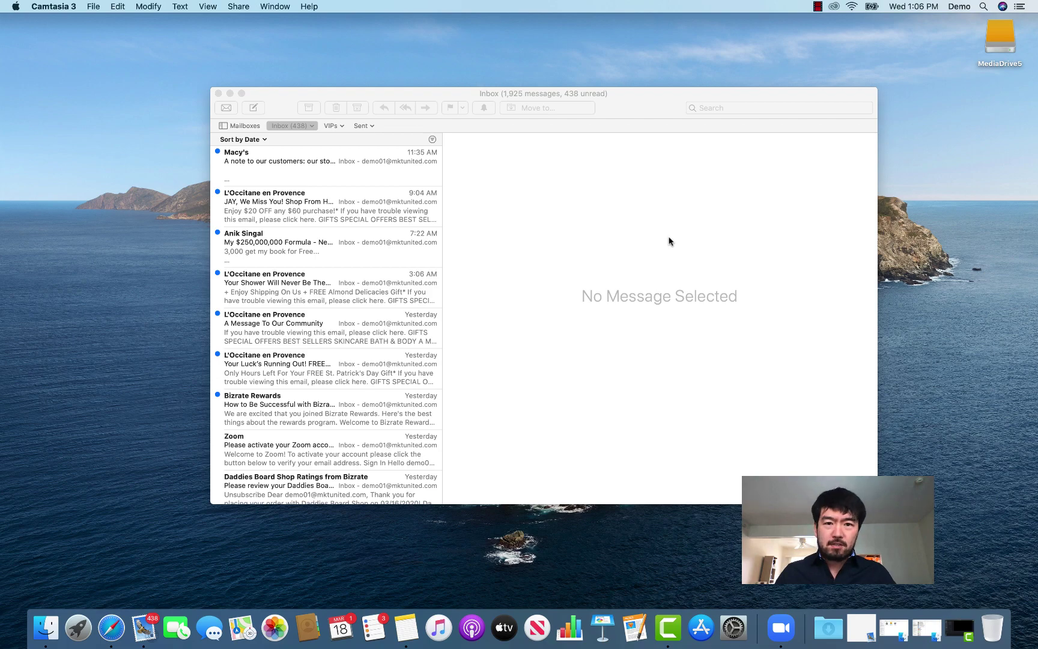
Make the Apple Mail Inbox window with 1,925 messages the active window.
click(670, 240)
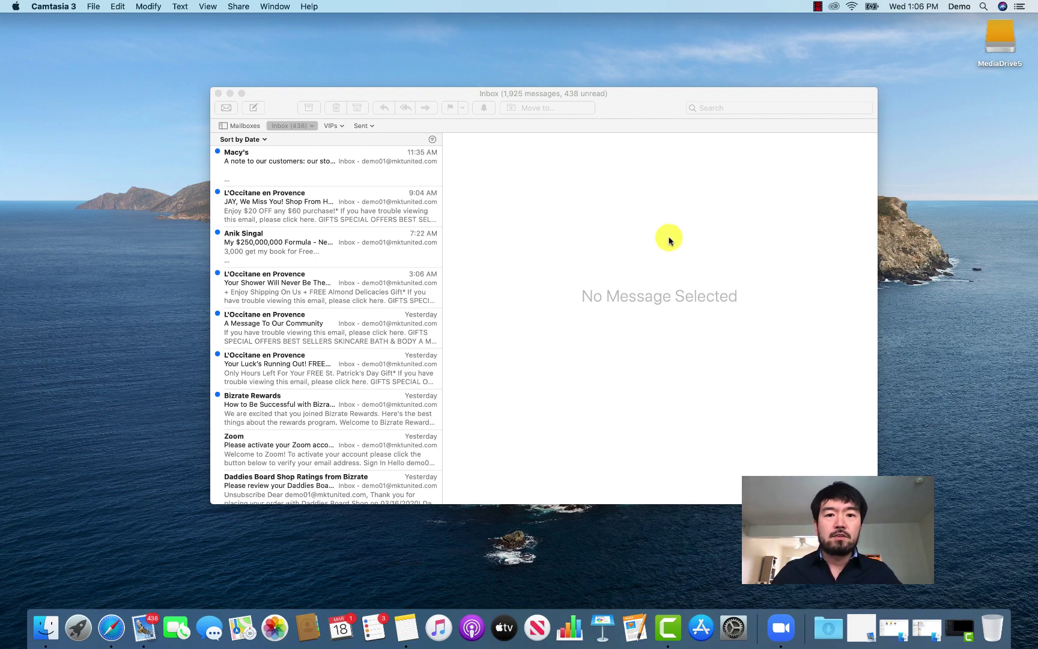
click(429, 95)
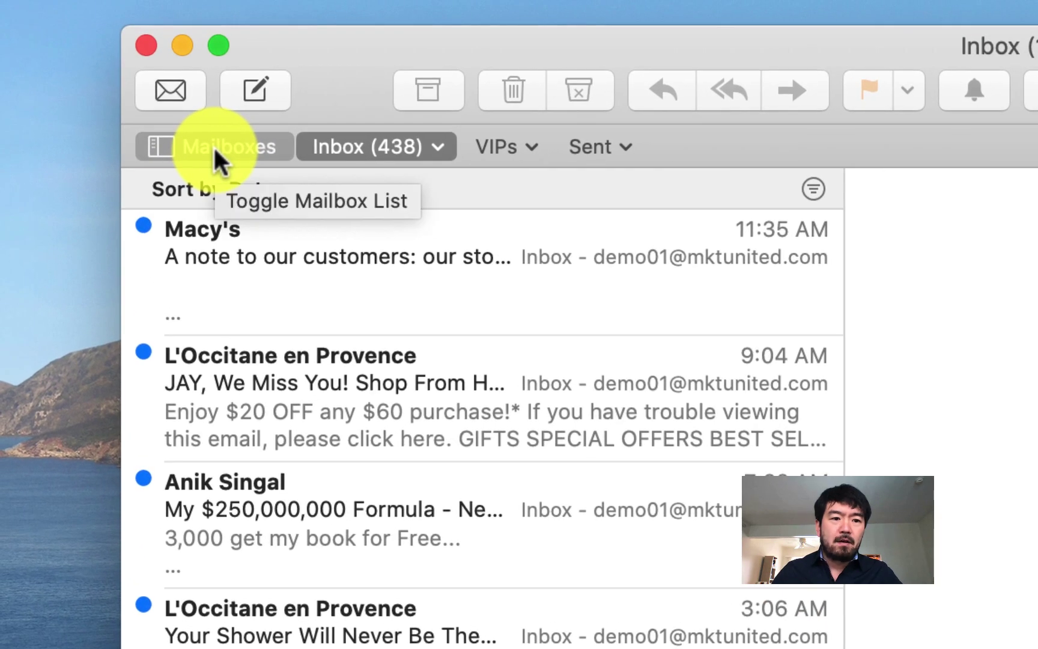
Show the mailbox sidebar listing Inbox, VIPs, Sent, Junk, Trash and the account's spam folder.
click(214, 146)
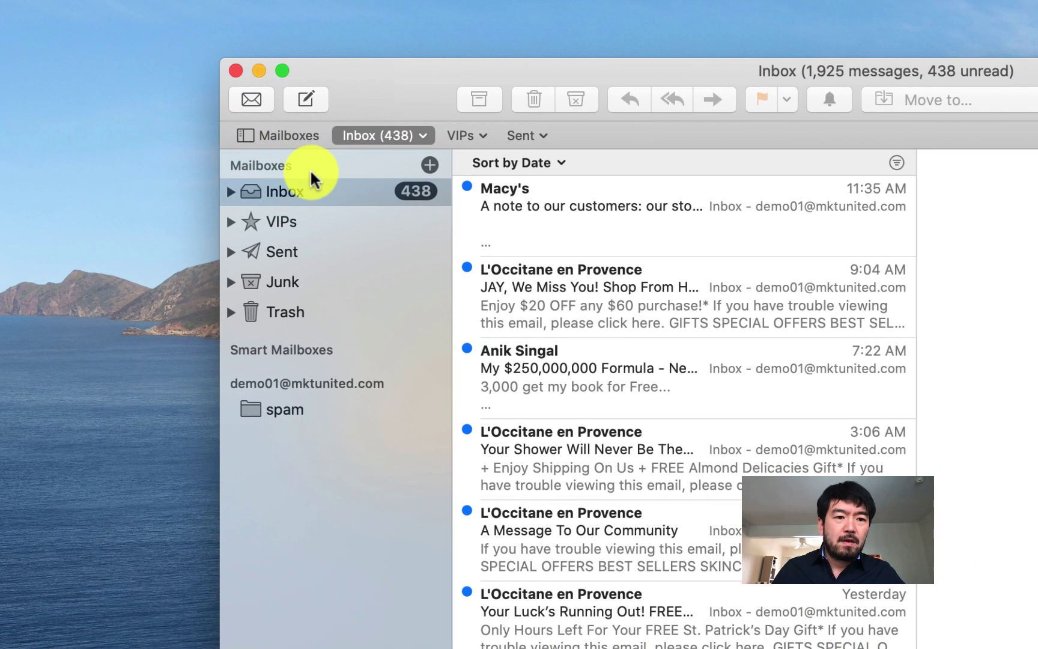
mouse_move(266, 348)
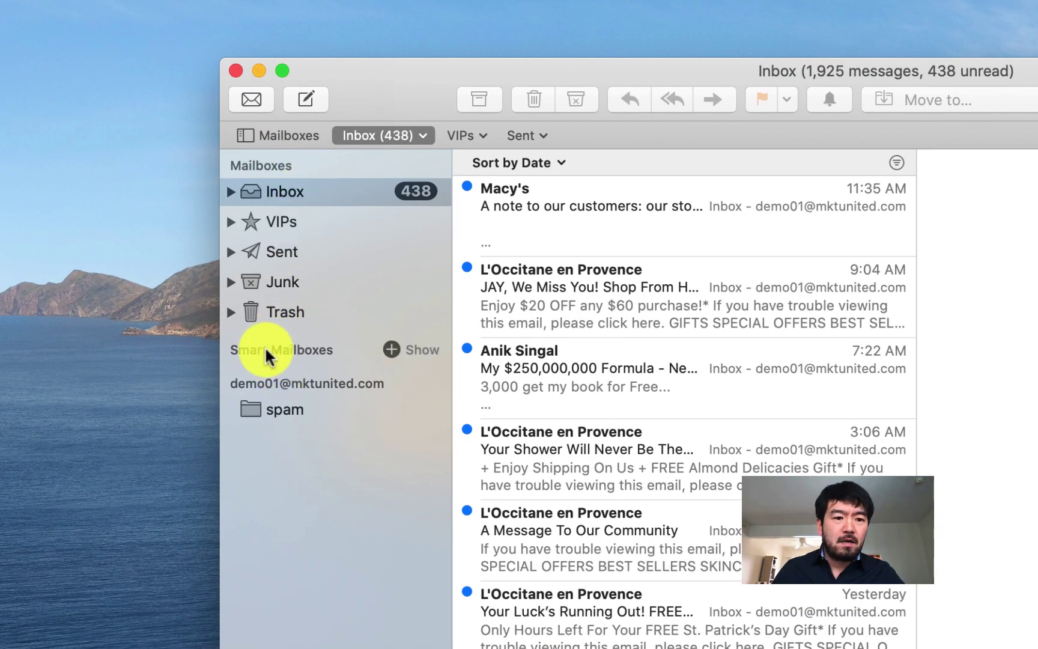
mouse_move(320, 376)
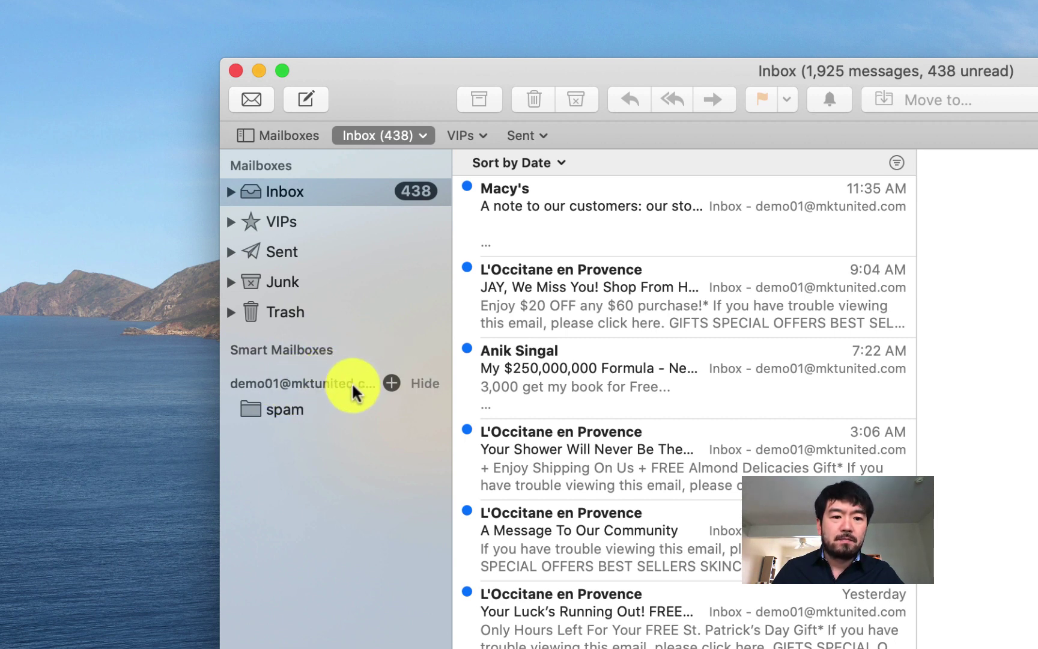
Set up a new On My Mac mailbox named with the account's e-mail address in lowercase.
click(392, 382)
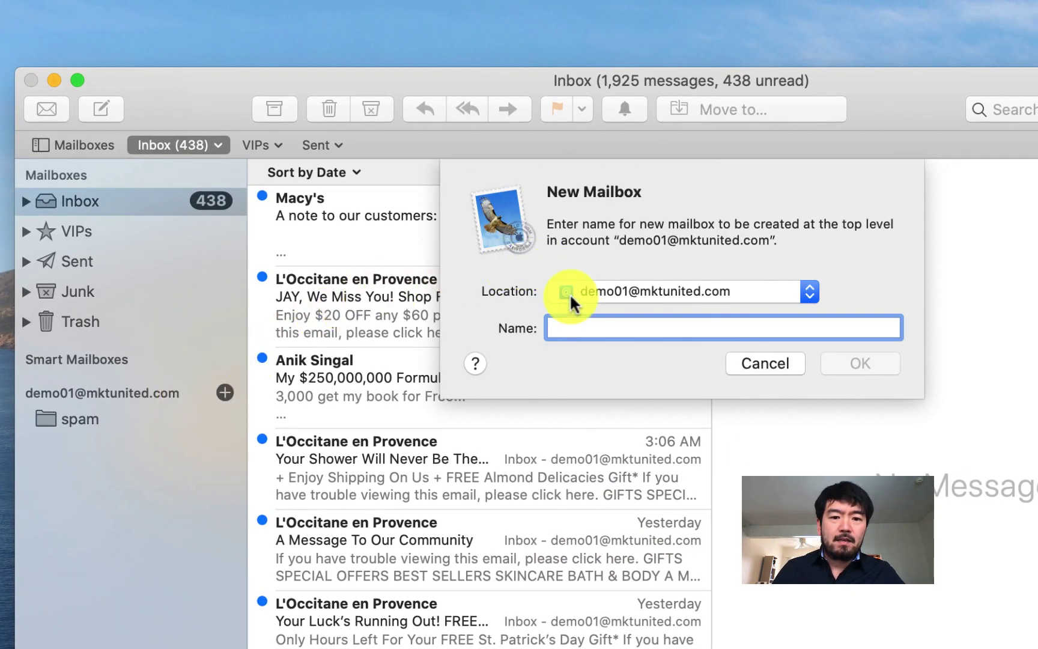
click(622, 292)
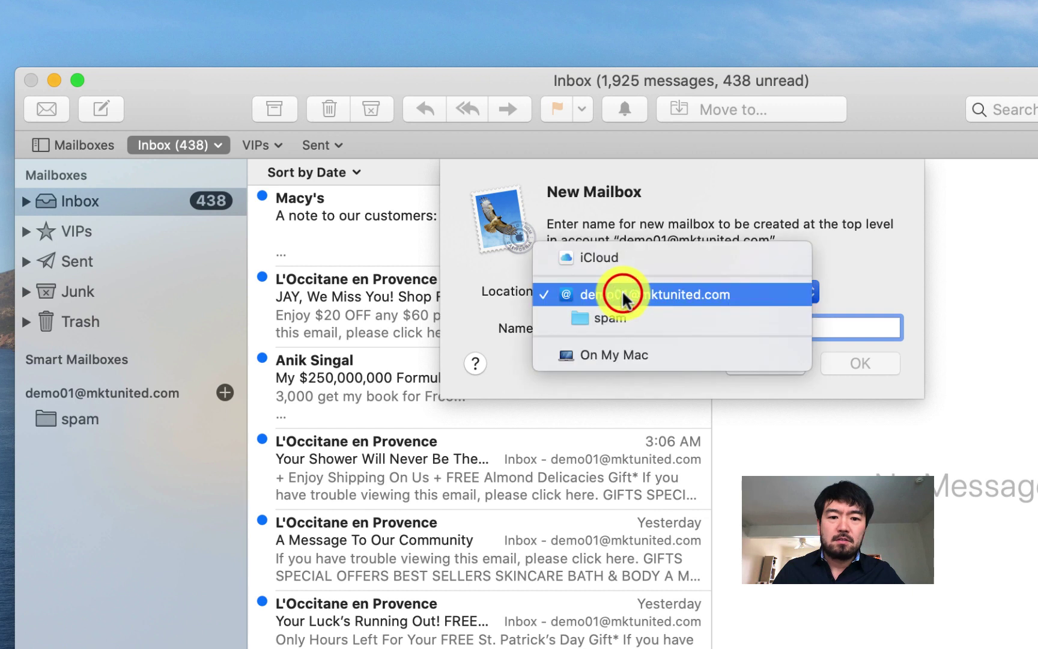
click(614, 354)
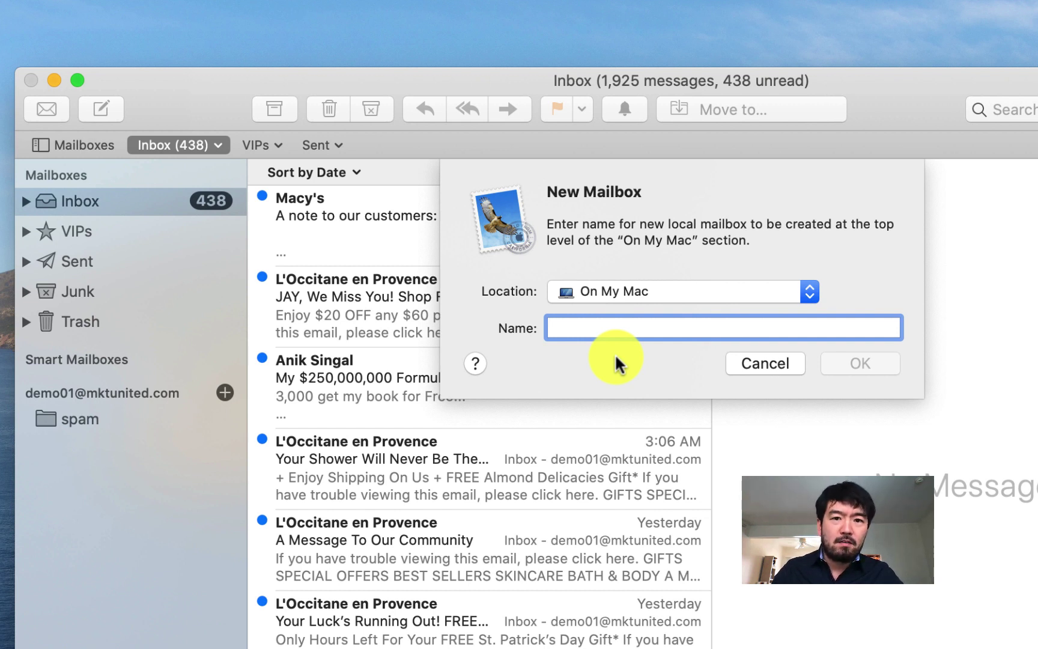
text(D)
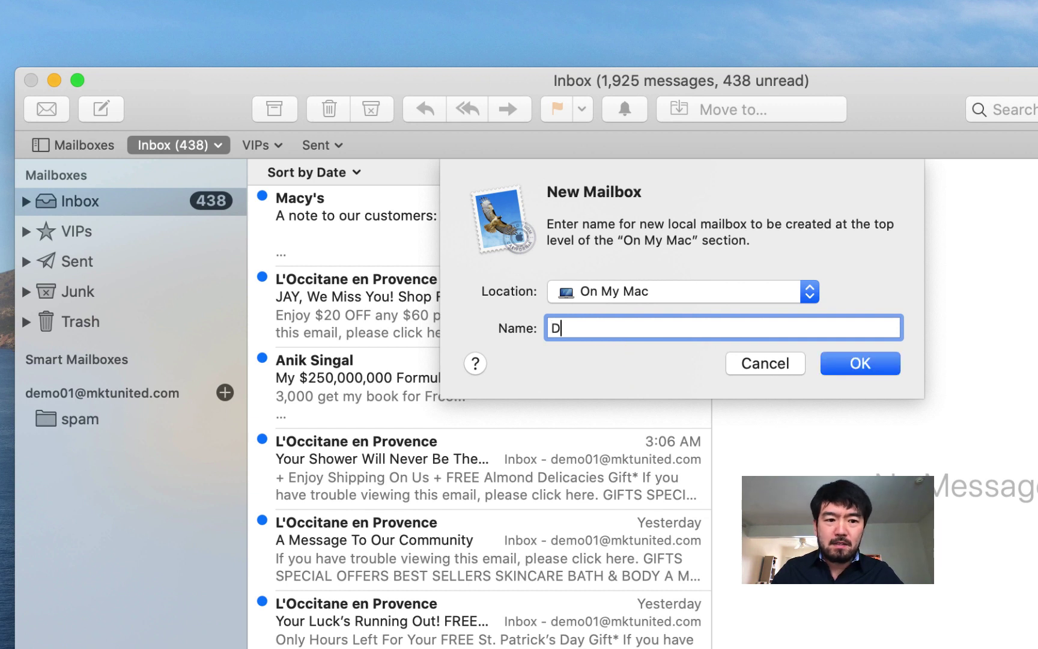
text(EMO)
key(BackSpace)
key(BackSpace)
key(BackSpace)
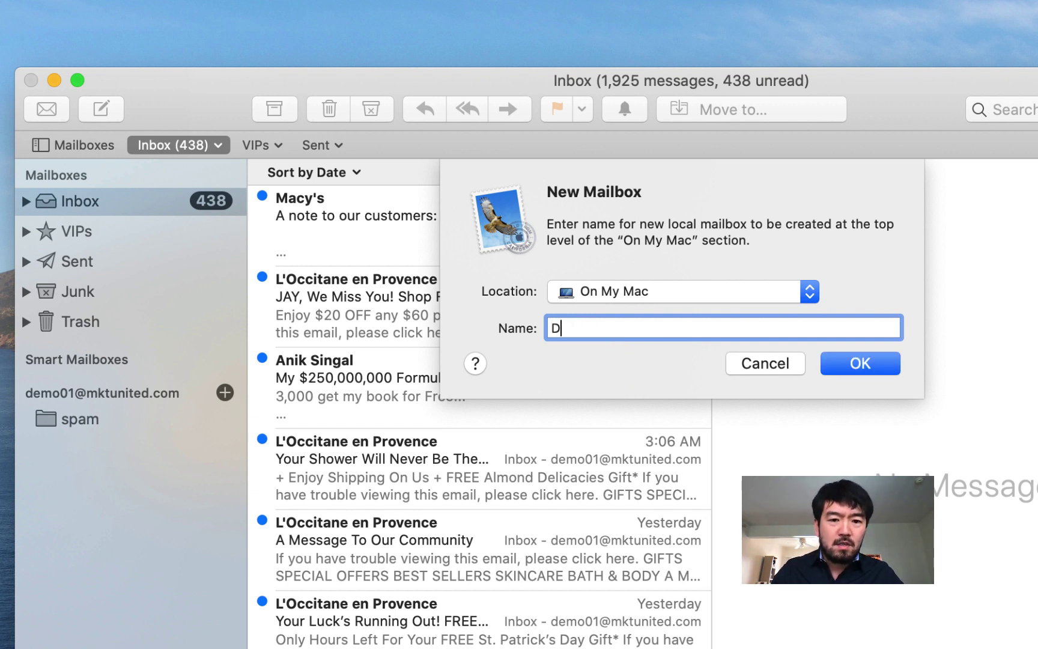
key(BackSpace)
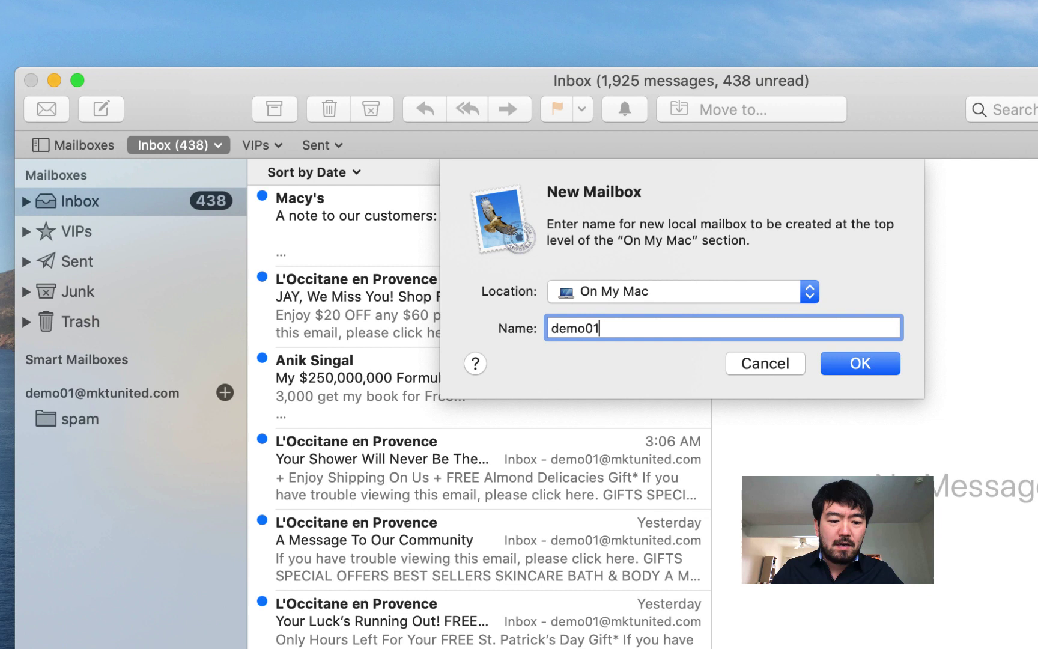
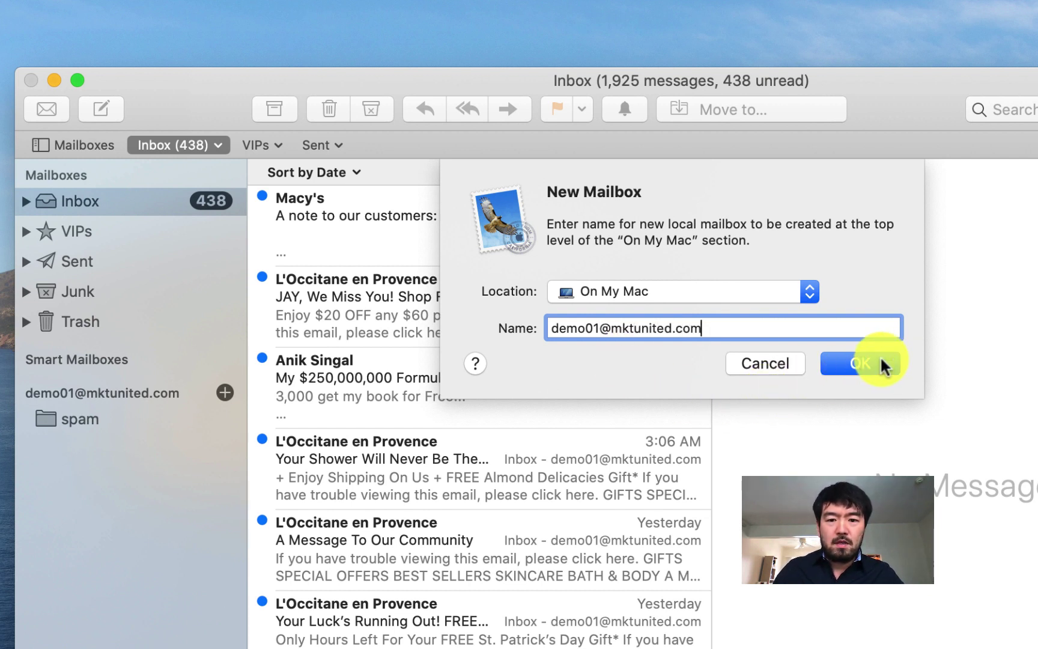
Create the account-named On My Mac mailbox, check it is empty, and return to the Inbox.
click(884, 364)
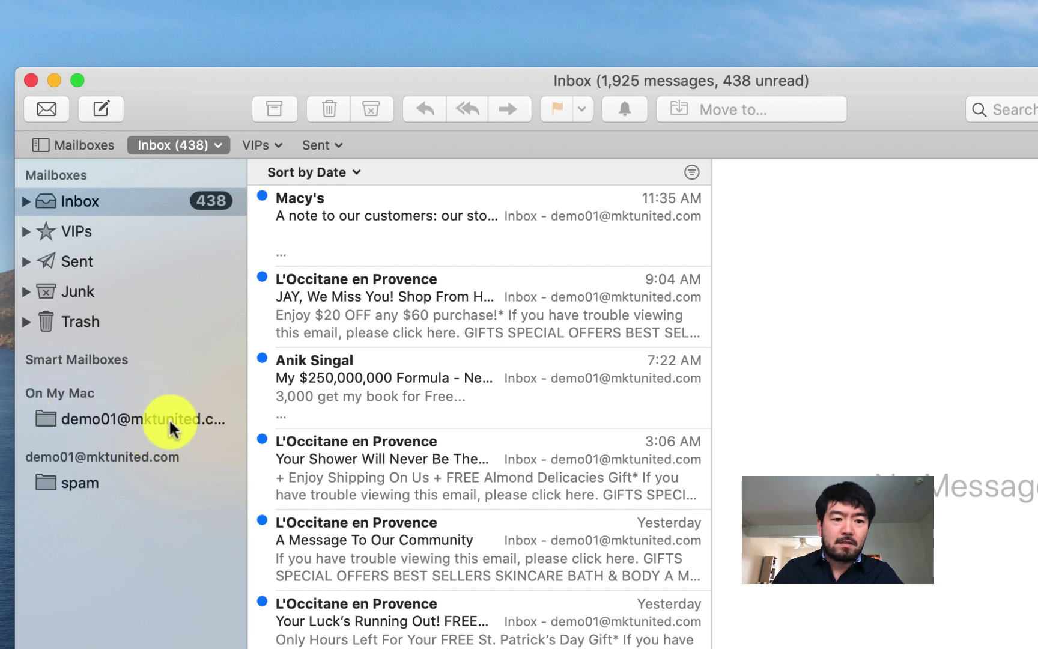
click(122, 423)
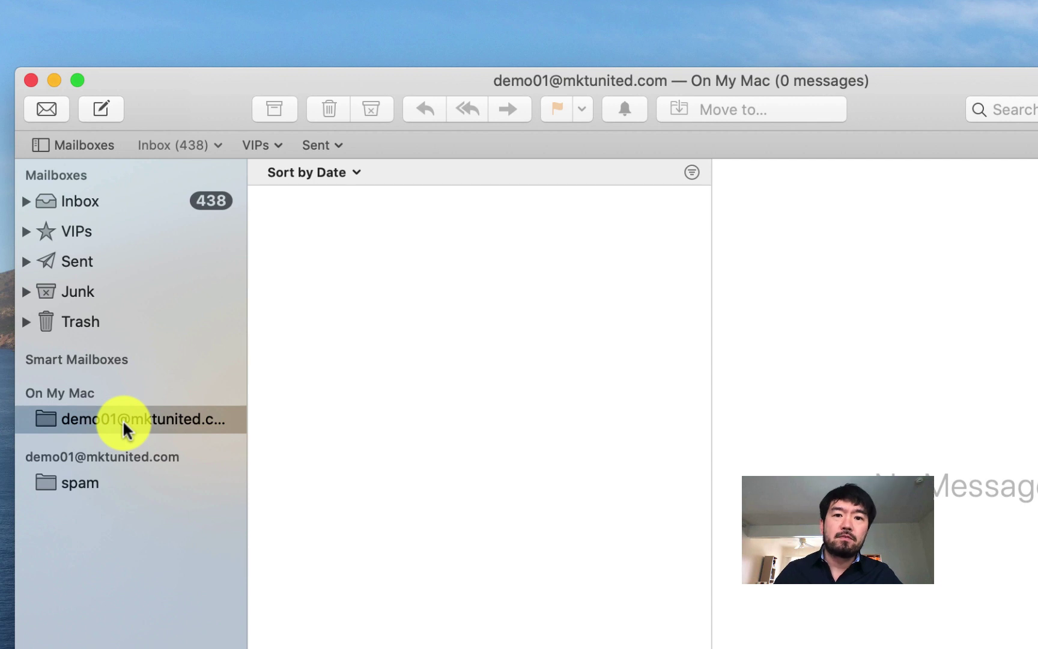
click(95, 201)
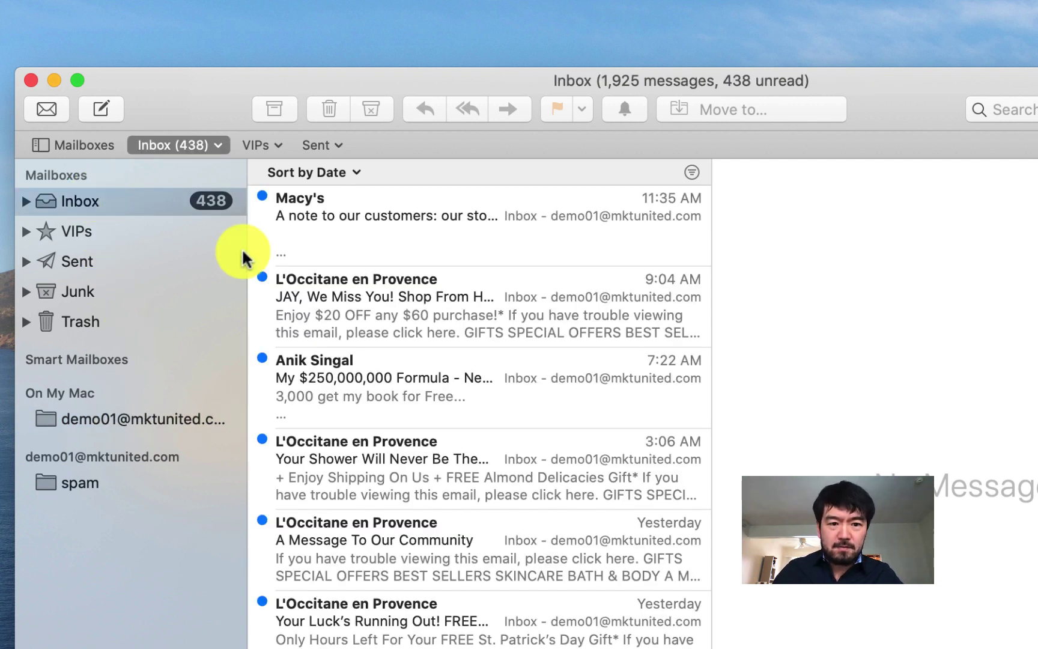
Scroll down to the oldest December 2018 inbox message and preview it.
scroll(484, 456, down, 15)
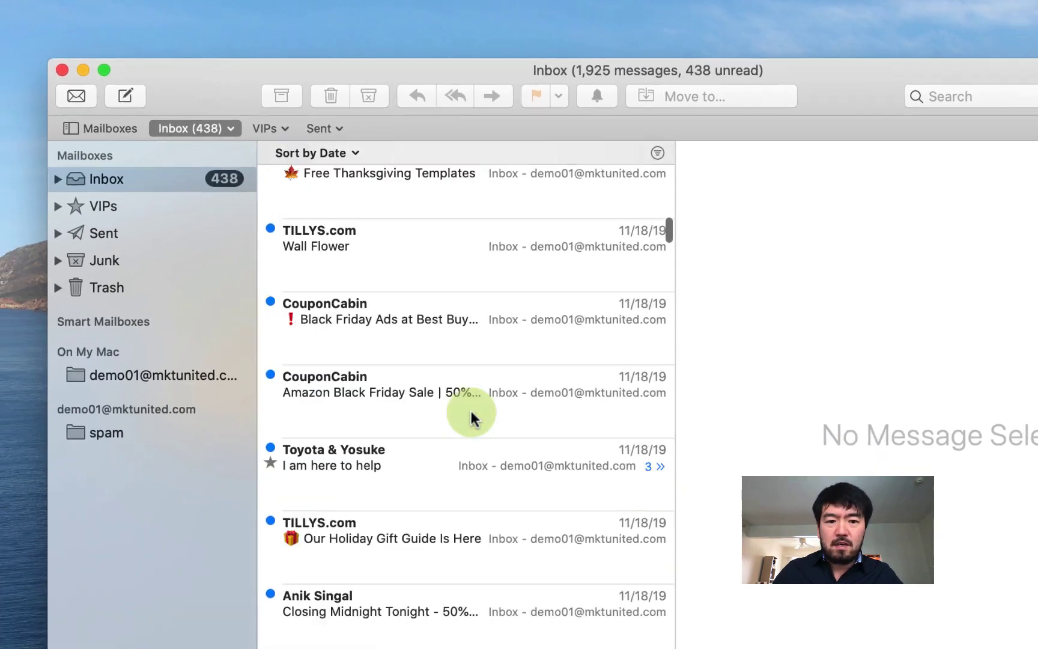
scroll(472, 418, down, 20)
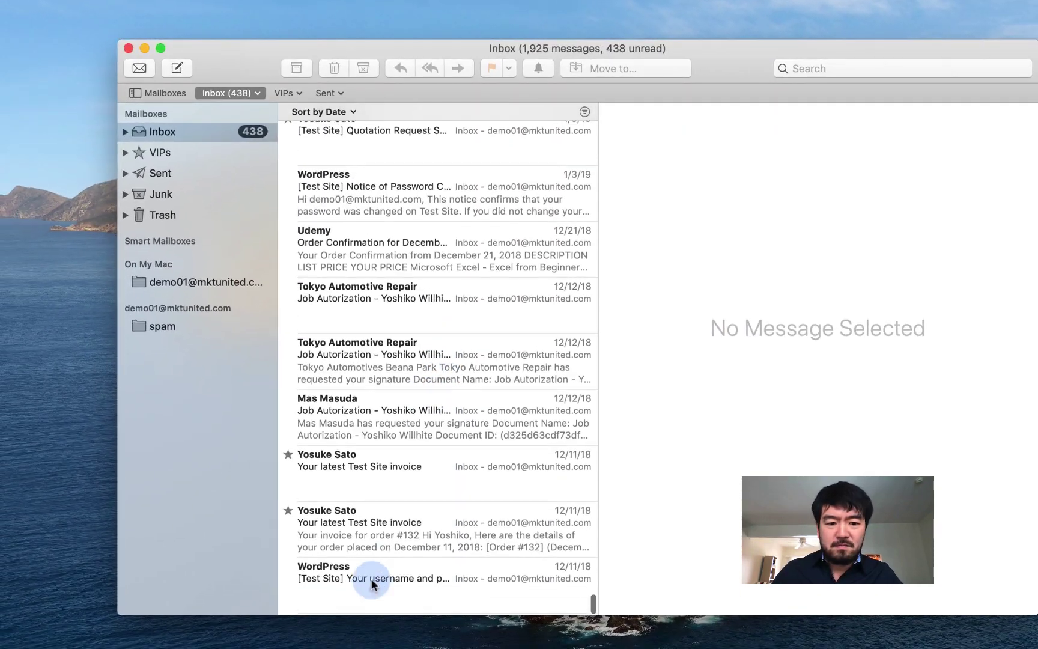
click(371, 591)
scroll(442, 298, up, 15)
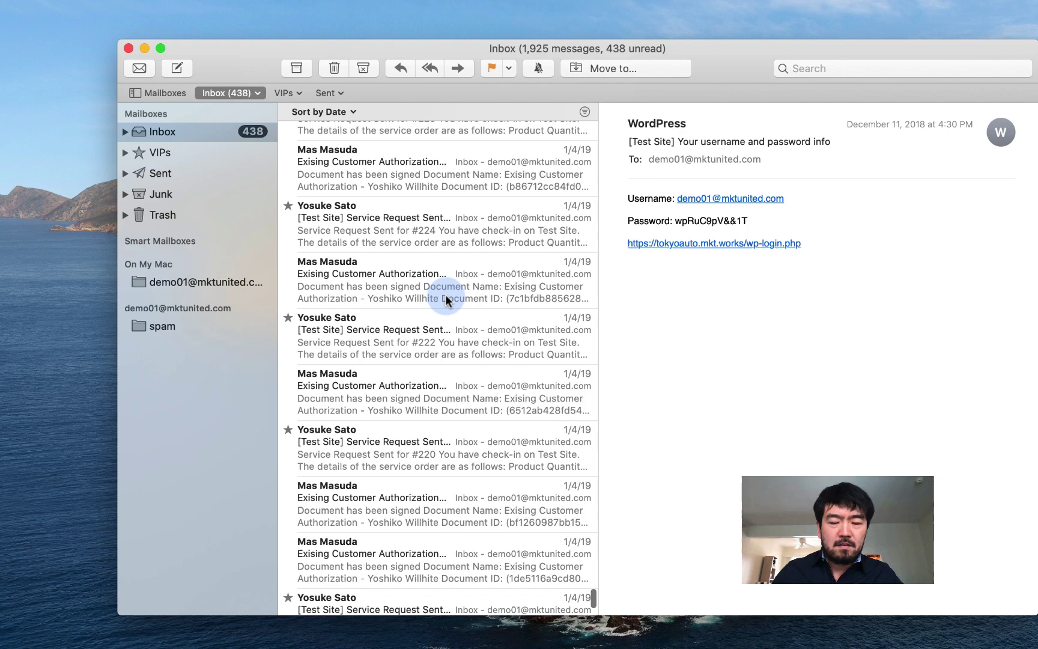
scroll(446, 300, up, 15)
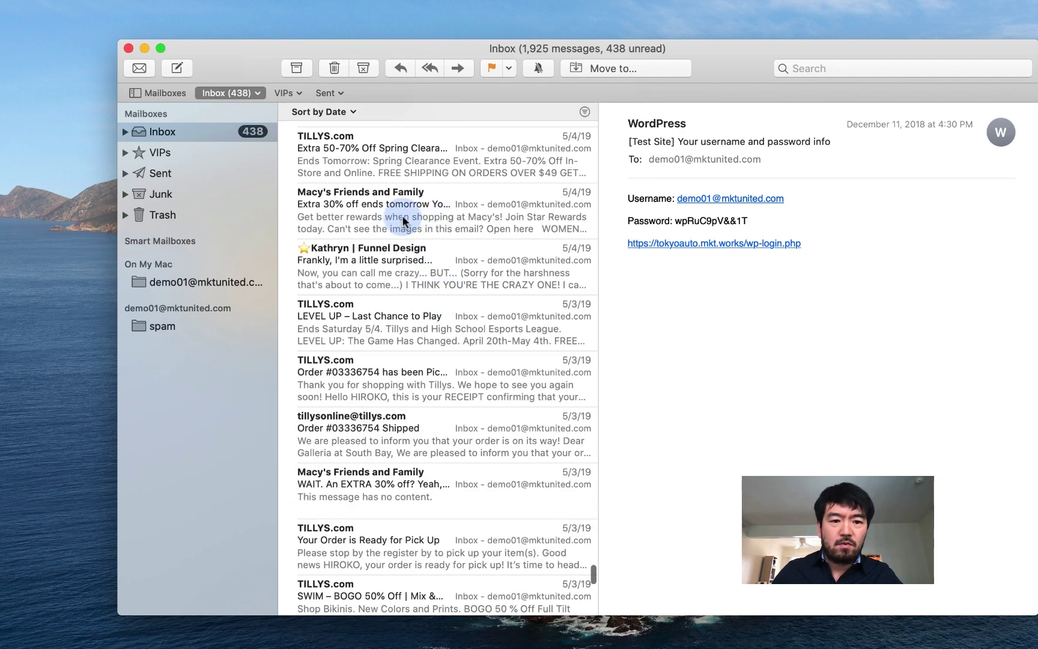
Select a range starting at the 5/4/19 Macy's mail, then preview only the 5/6/19 Funnel Design message.
shift+click(403, 218)
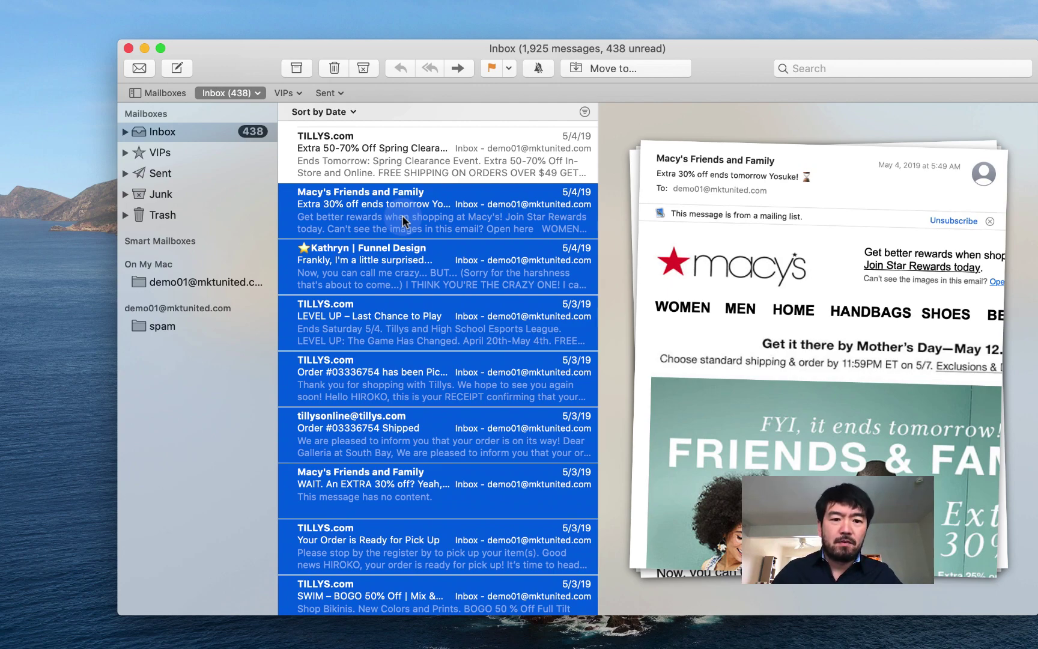
scroll(414, 390, down, 20)
click(132, 467)
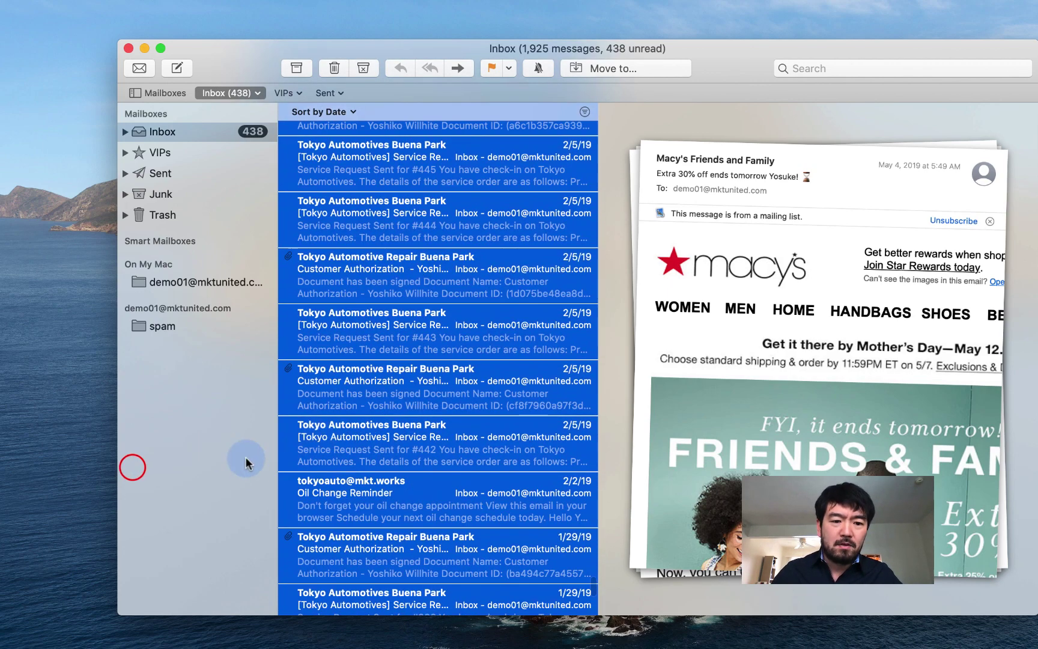
scroll(529, 371, up, 15)
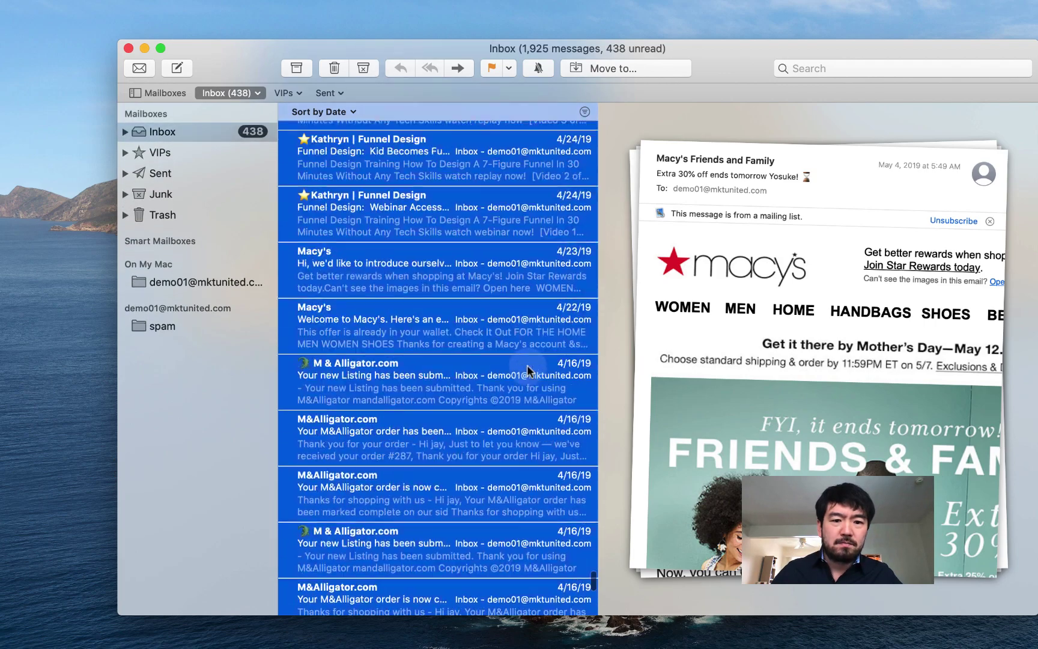
scroll(528, 371, up, 10)
click(528, 364)
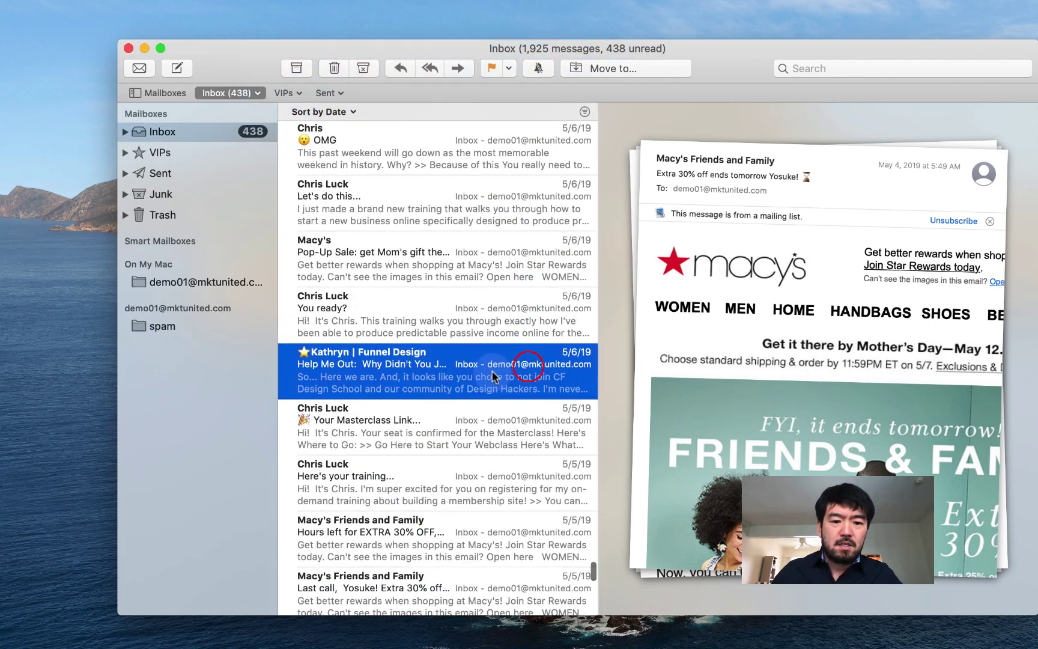
scroll(492, 371, down, 20)
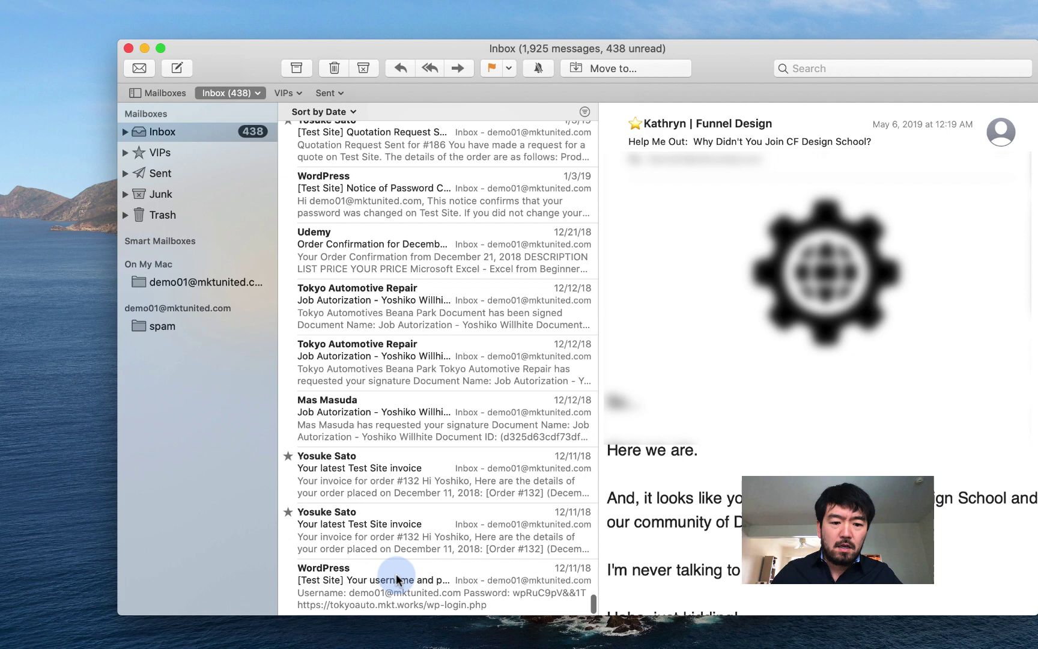
Select the 45 messages from the oldest WordPress mail up to the 1/16/19 Tokyo Automotives Buena Park message.
click(397, 580)
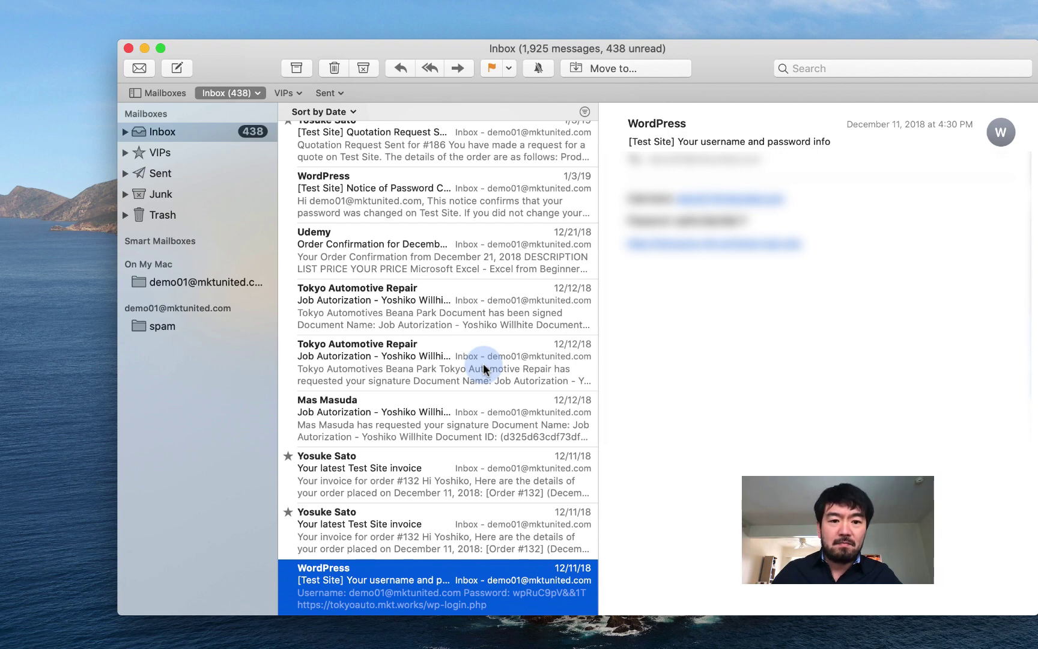
scroll(484, 364, up, 15)
scroll(484, 369, up, 10)
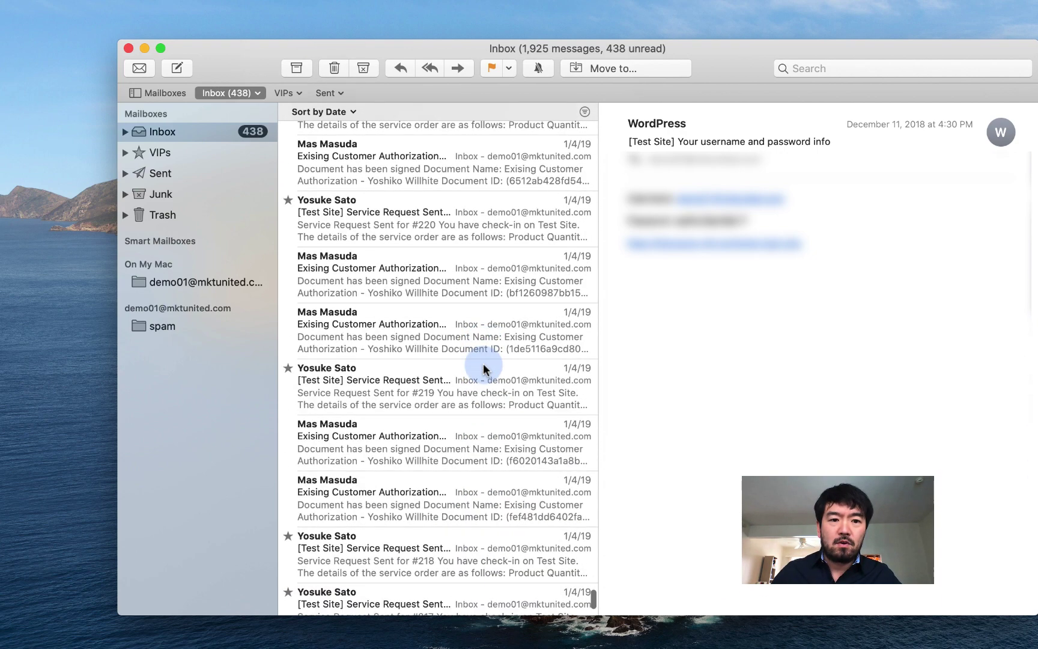
scroll(474, 272, up, 15)
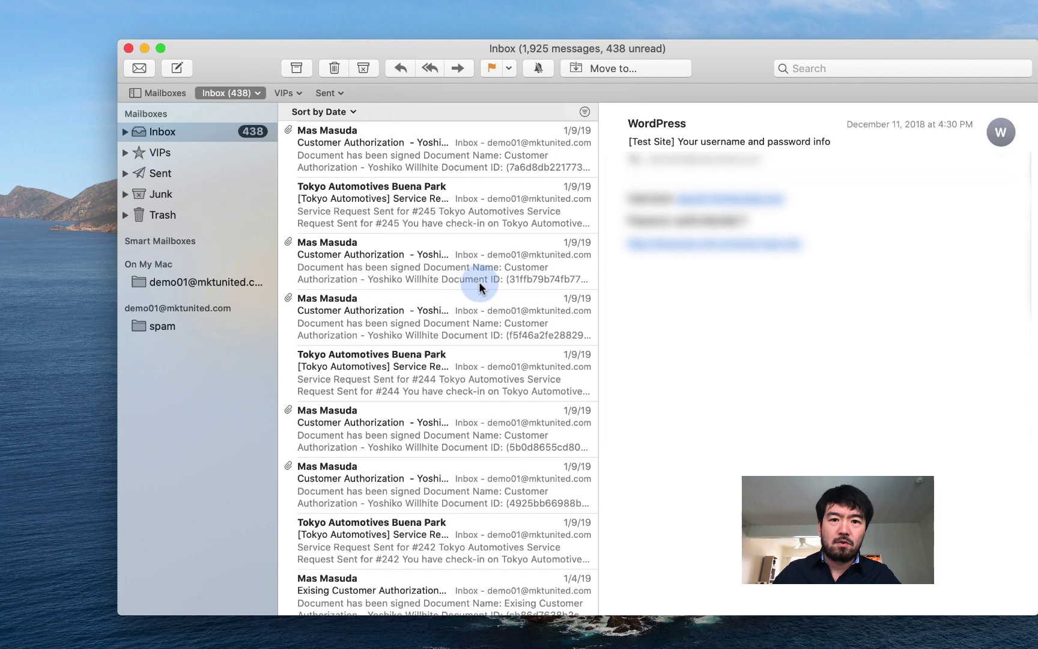
scroll(451, 291, up, 5)
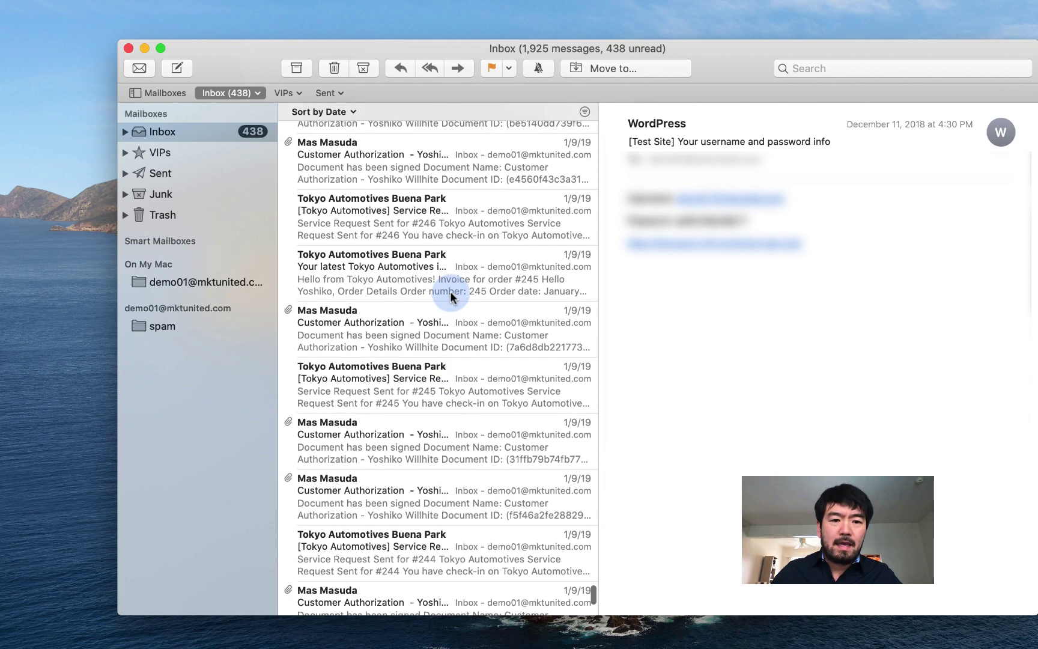
scroll(450, 292, up, 5)
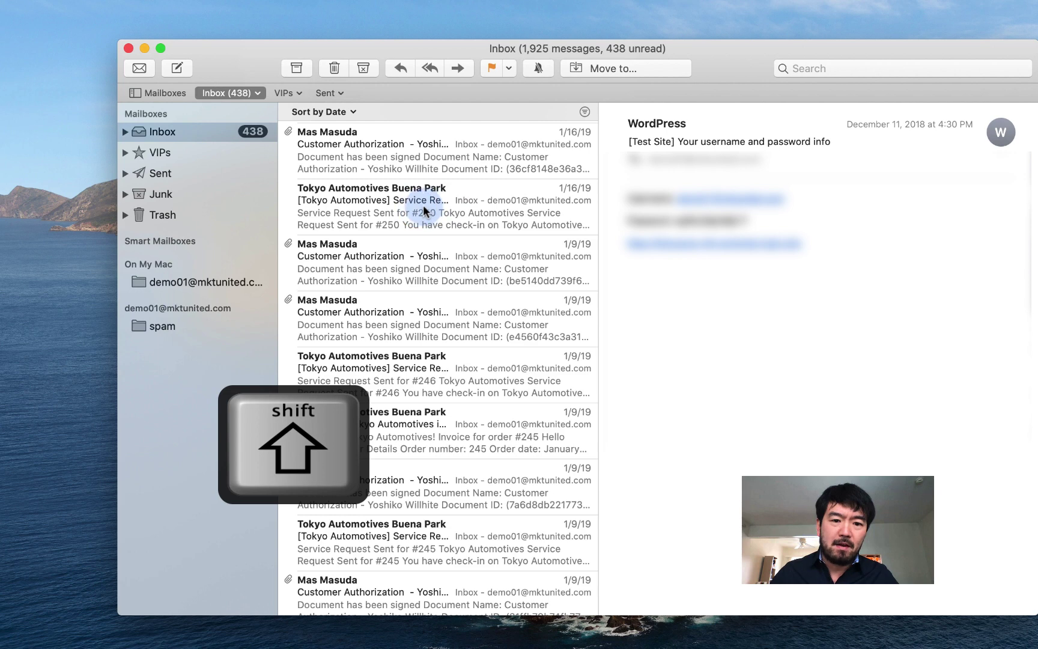
shift+click(423, 205)
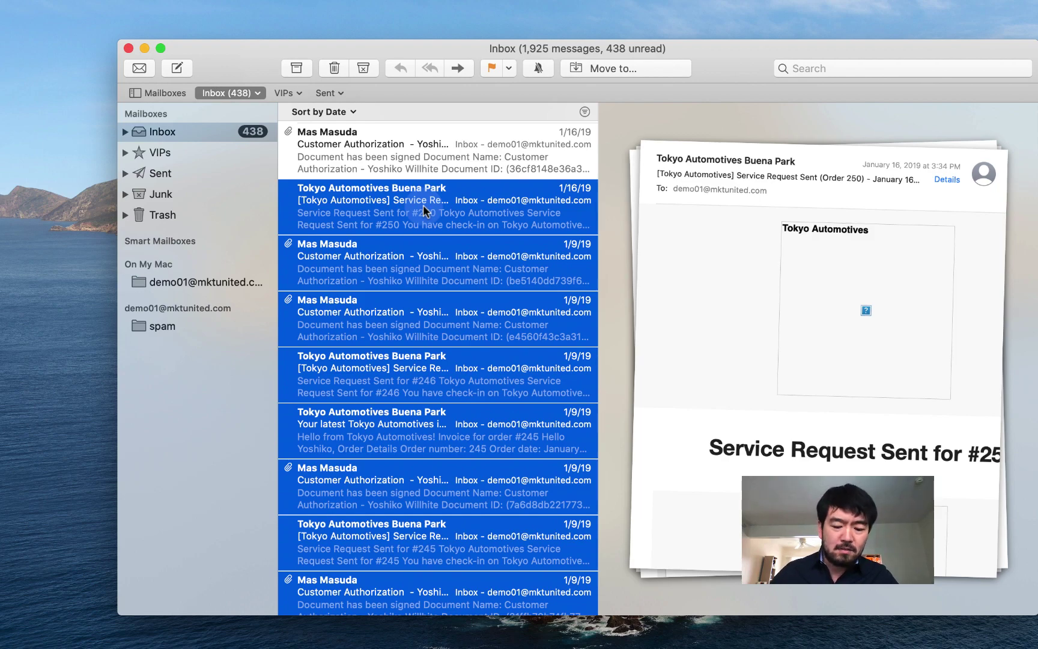
scroll(422, 206, down, 15)
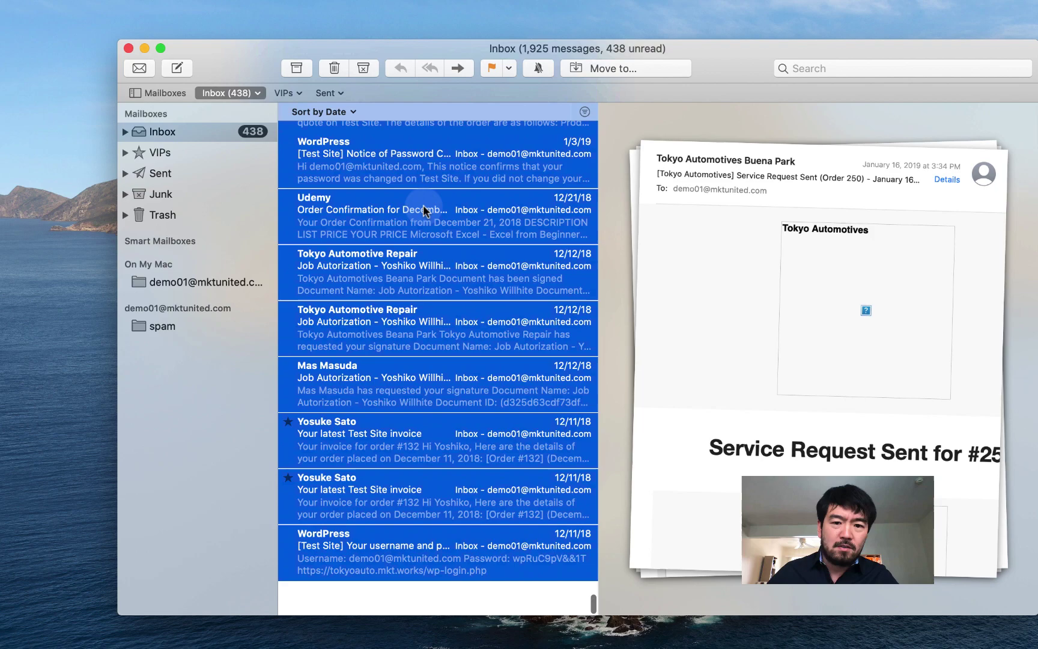
scroll(422, 206, up, 10)
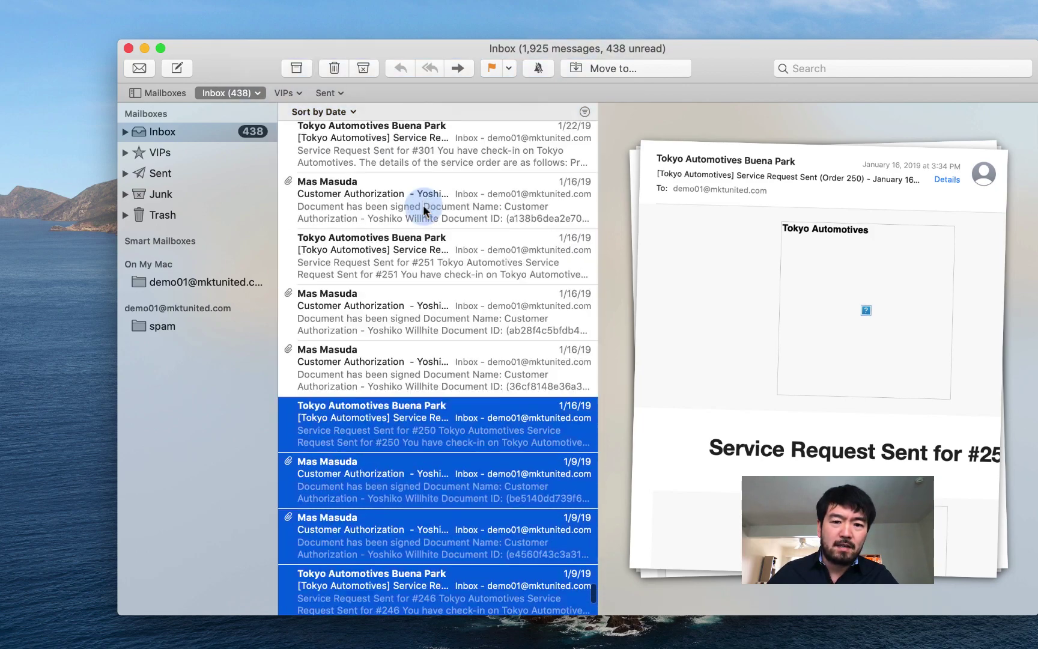
scroll(423, 206, down, 5)
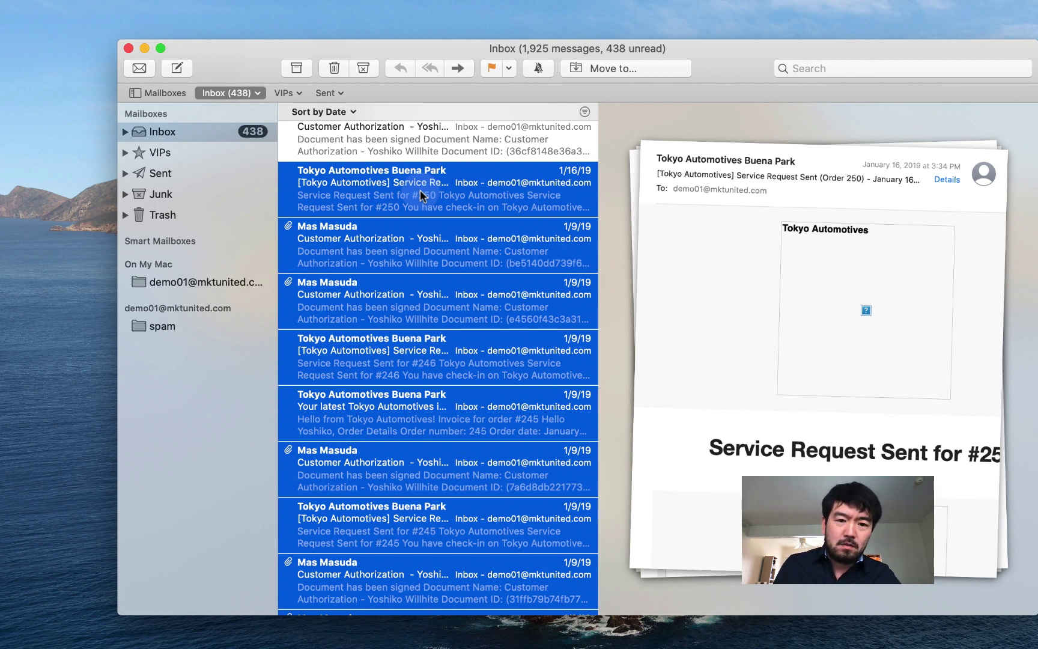
drag(420, 190, 363, 212)
drag(312, 240, 205, 281)
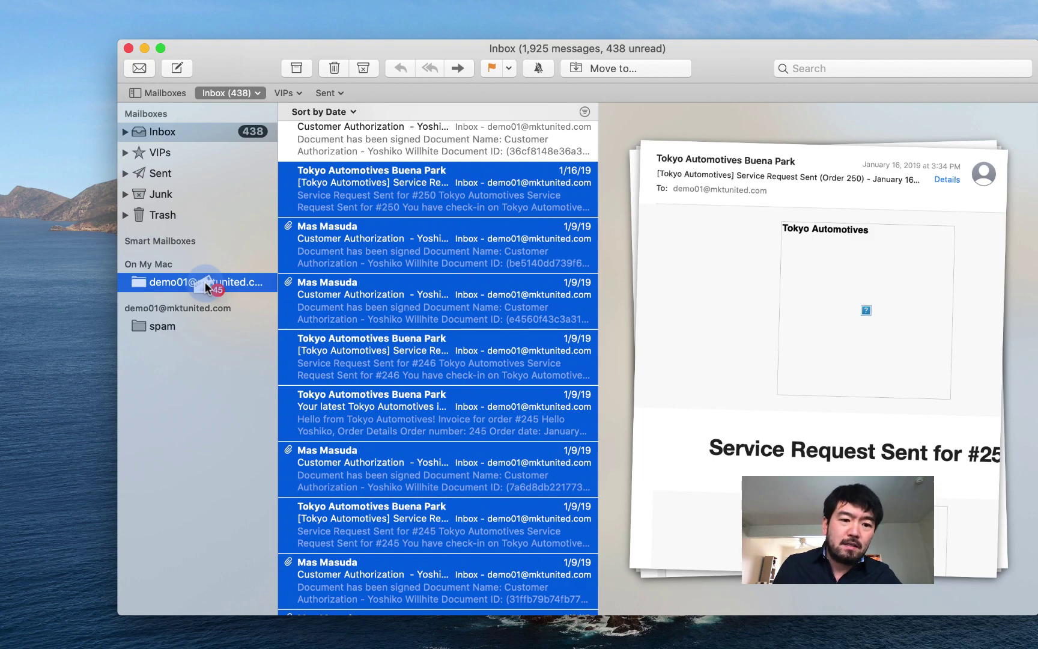
drag(206, 281, 205, 281)
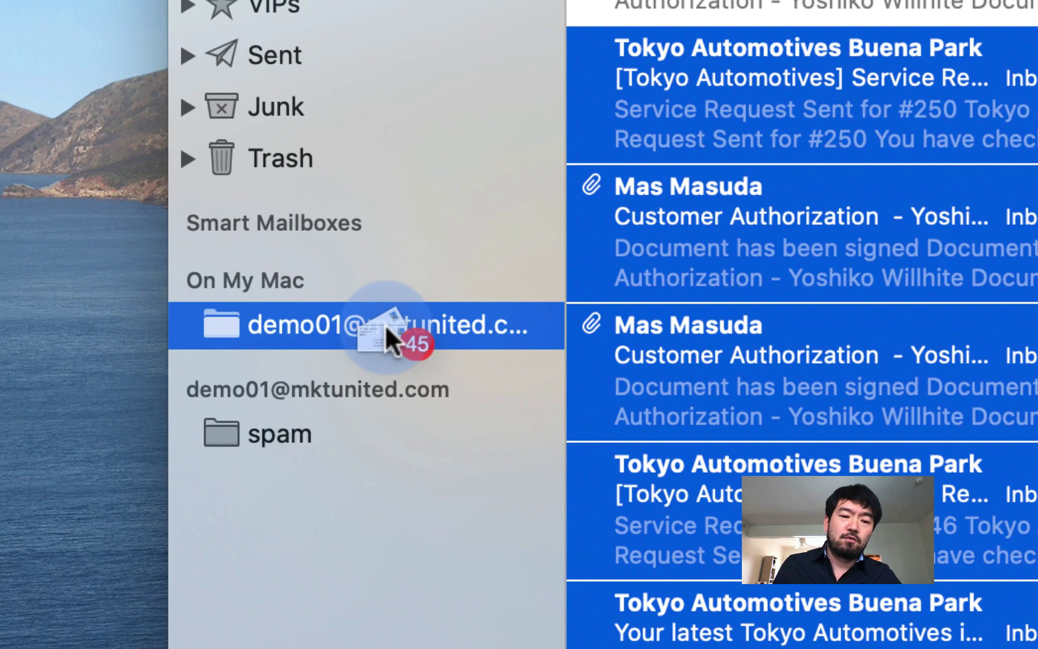
drag(385, 323, 829, 98)
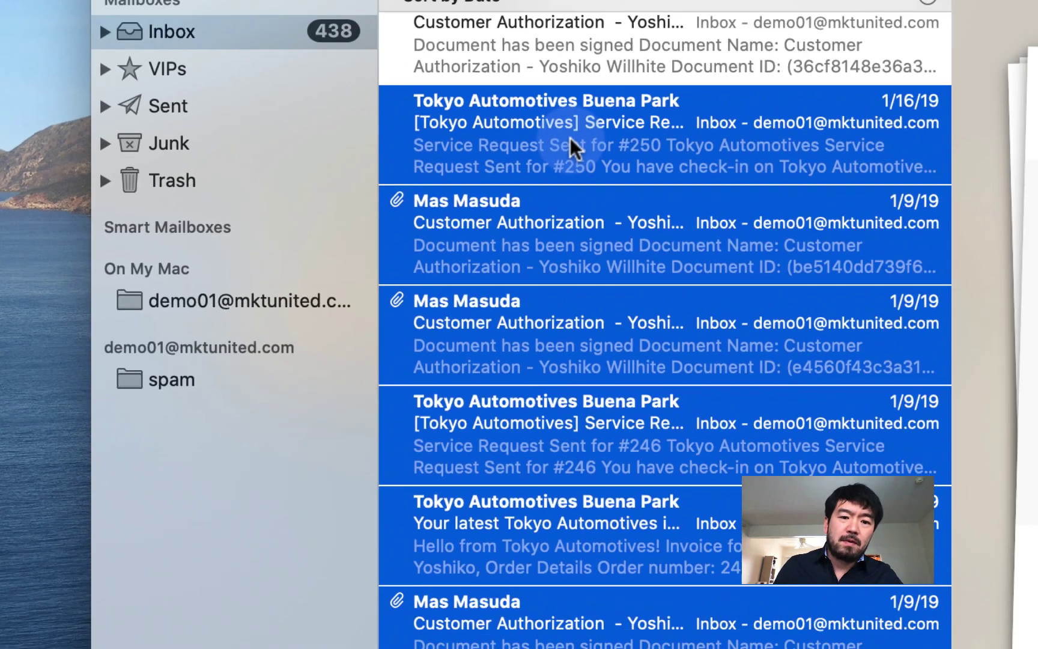
Move the 45 selected messages into the account-named On My Mac mailbox, leaving 1,880 in the Inbox.
key(ctrl)
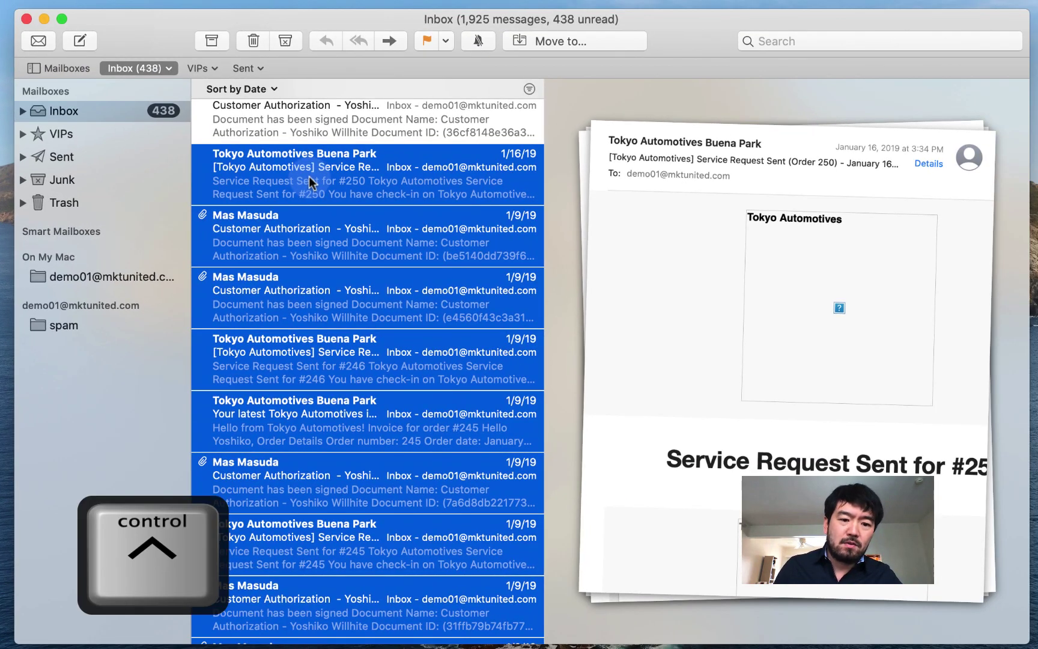
ctrl+click(309, 177)
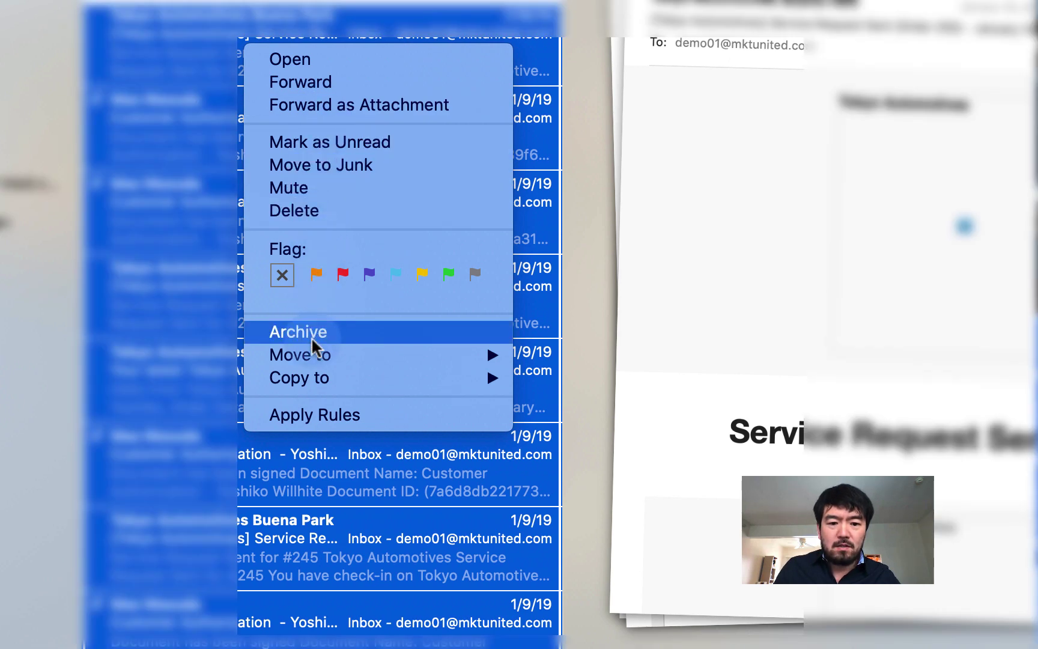
mouse_move(312, 358)
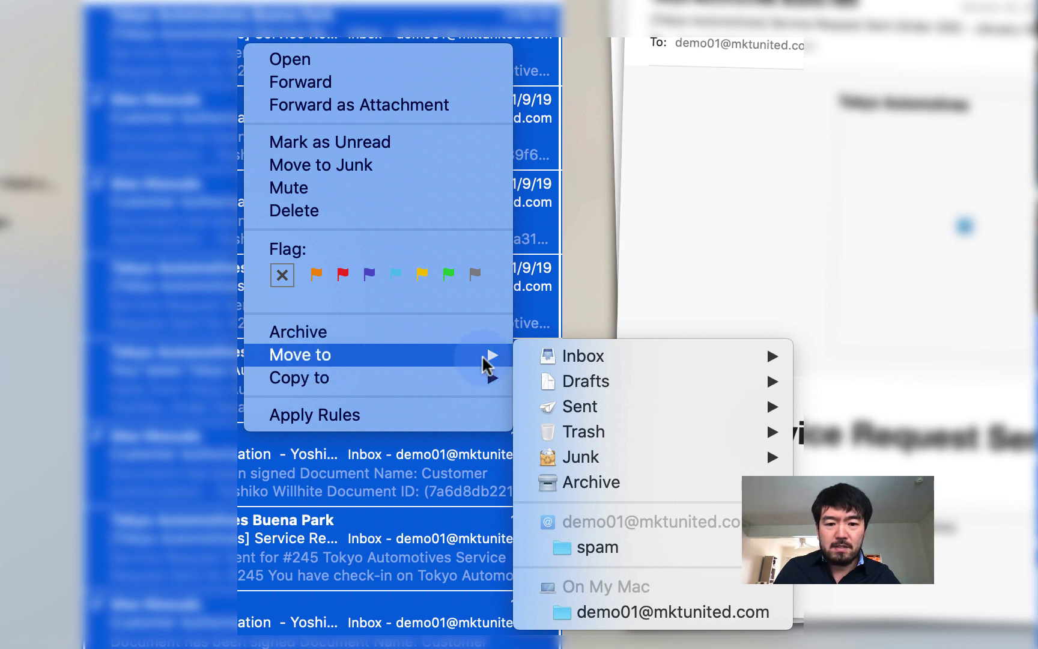
mouse_move(592, 361)
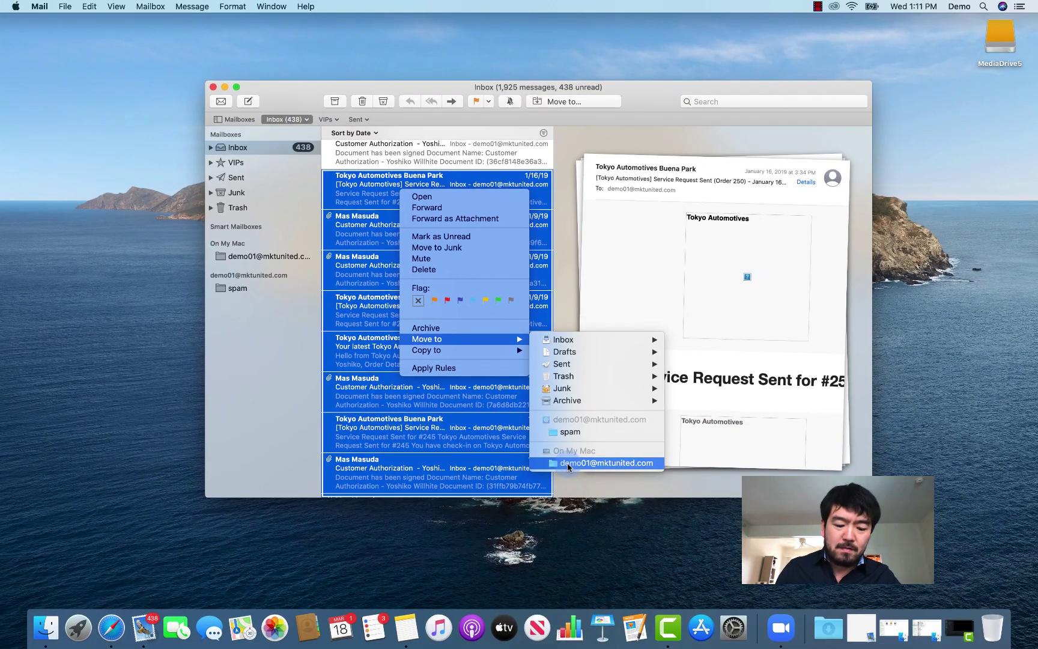
click(568, 463)
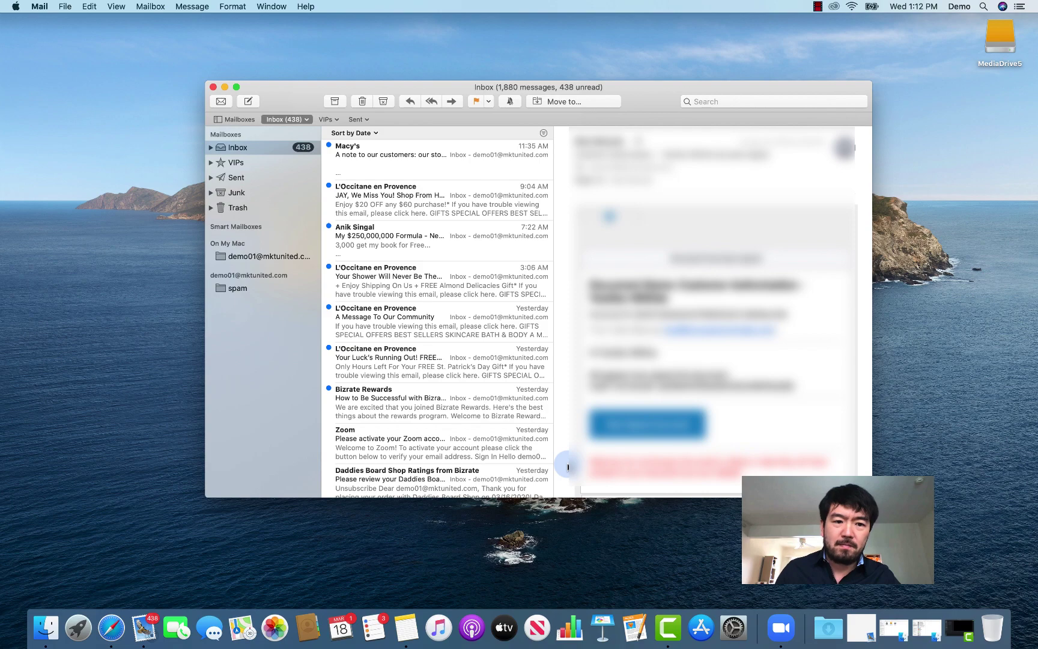
scroll(463, 292, down, 10)
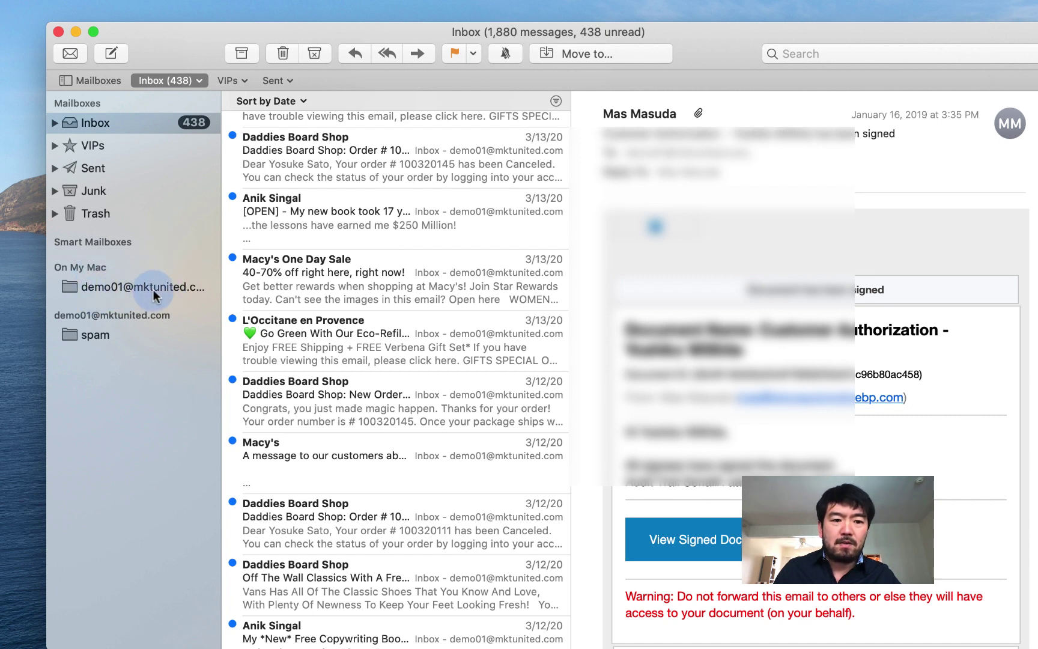
Open the account-named On My Mac mailbox and scroll through its 45 moved messages.
click(108, 291)
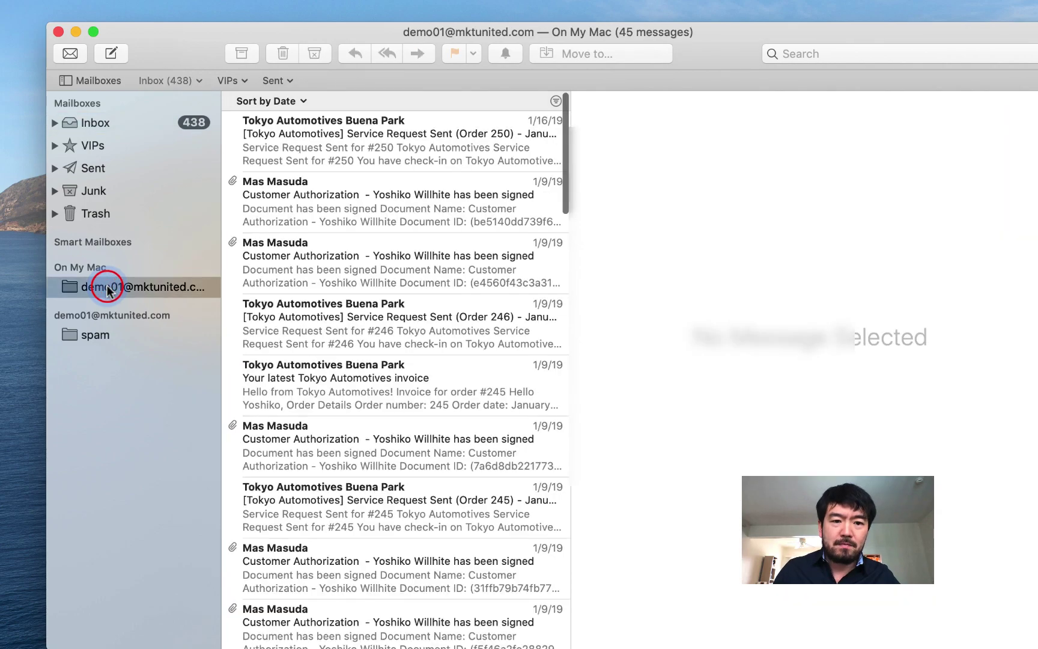
scroll(434, 151, down, 15)
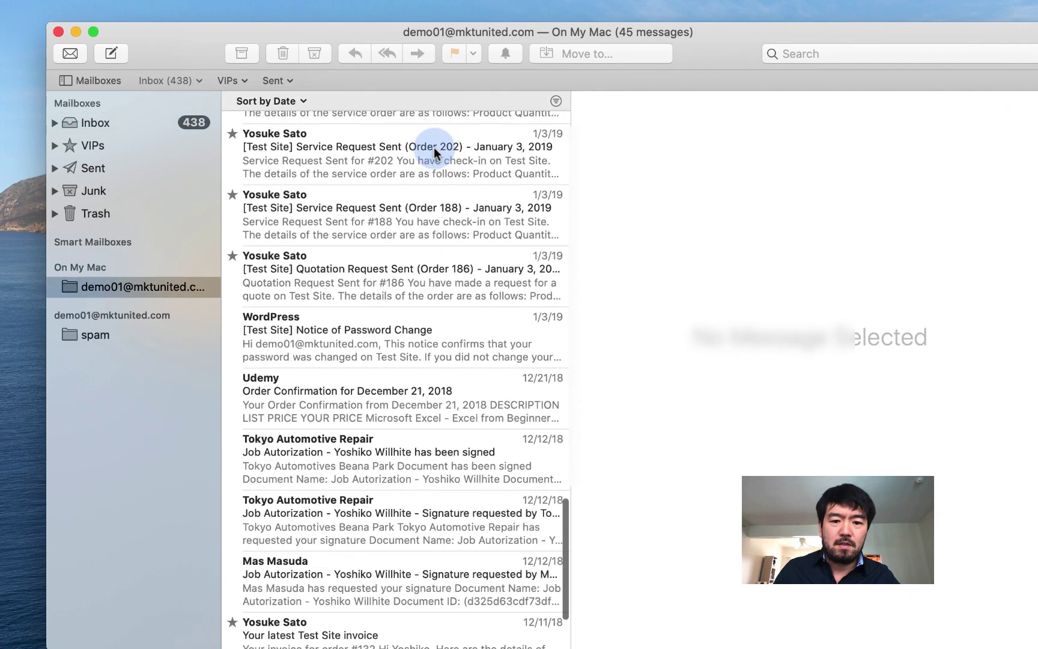
scroll(434, 151, up, 10)
scroll(436, 153, up, 2)
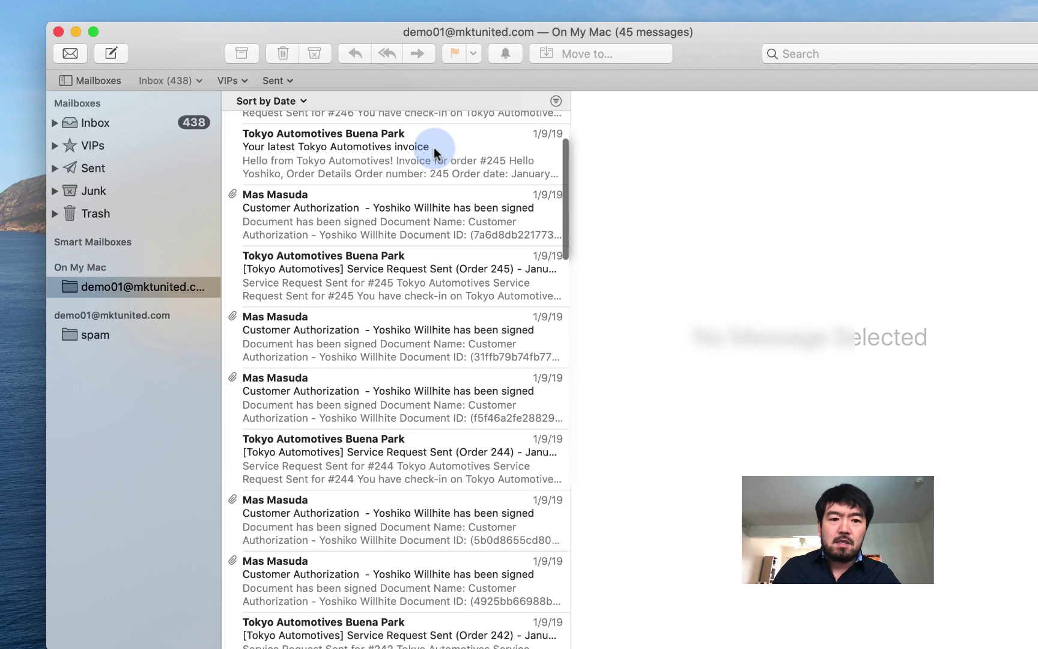
scroll(436, 152, up, 5)
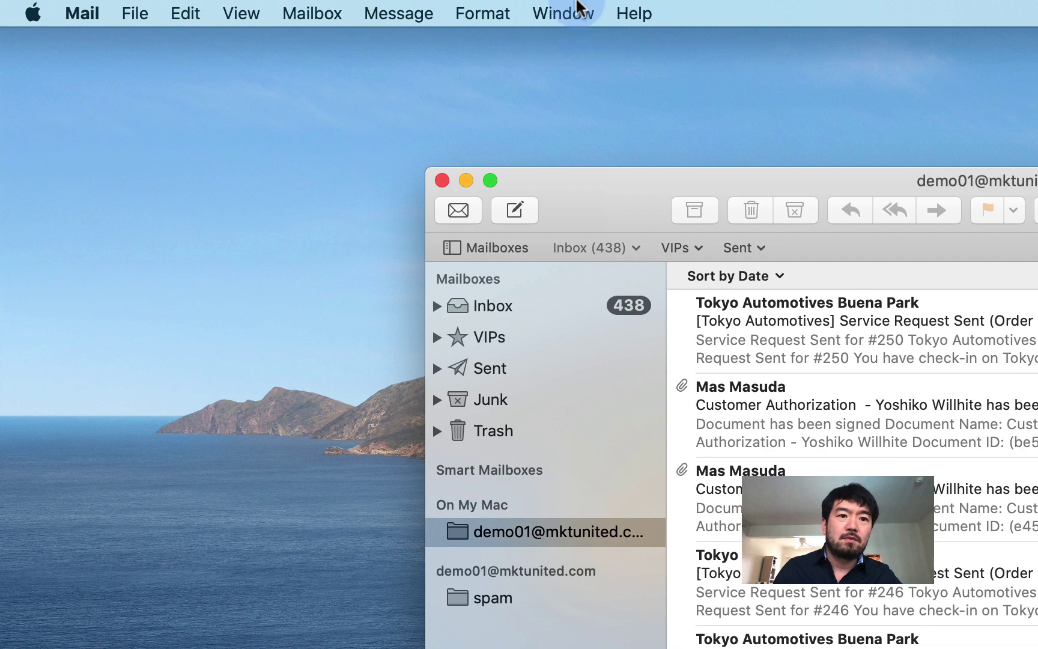
Open the Activity window at the top left, with the Mail window shifted right beside it.
click(510, 2)
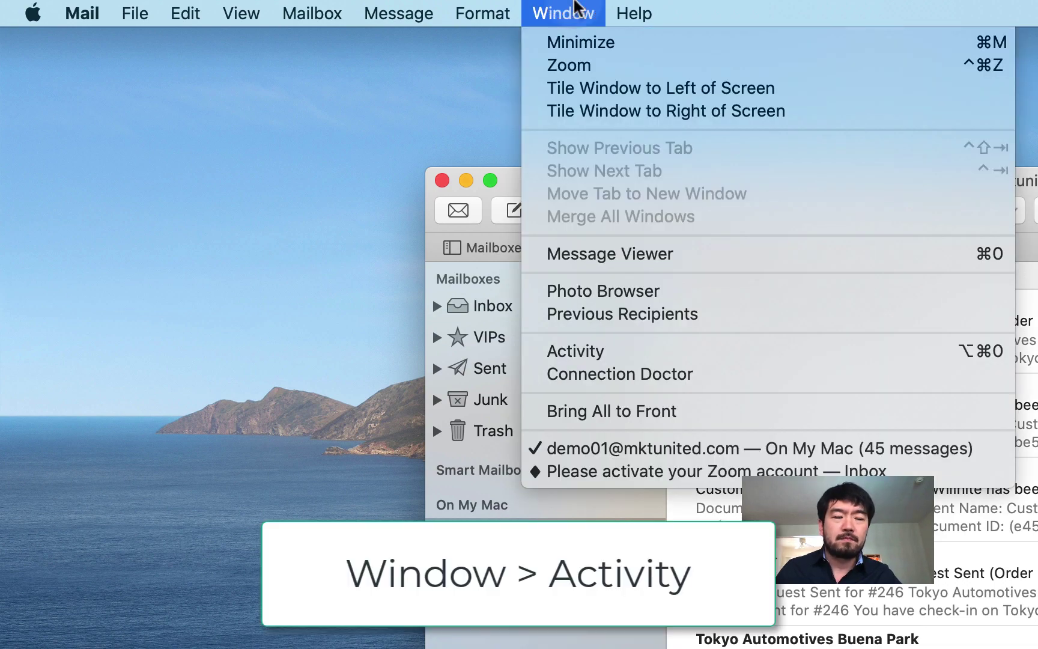
click(579, 351)
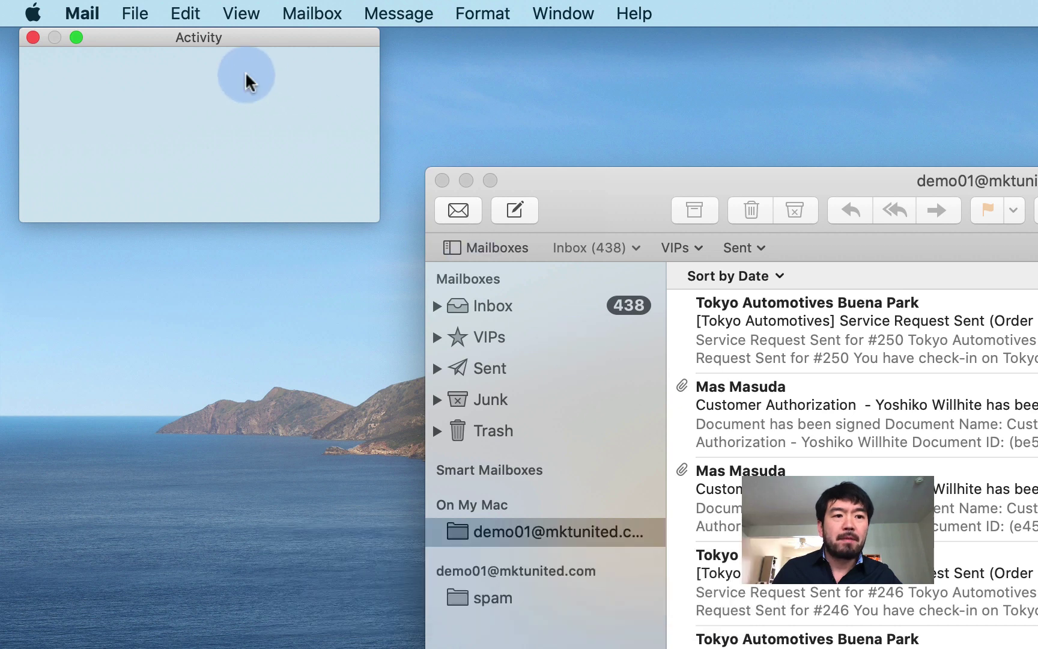
drag(242, 40, 441, 91)
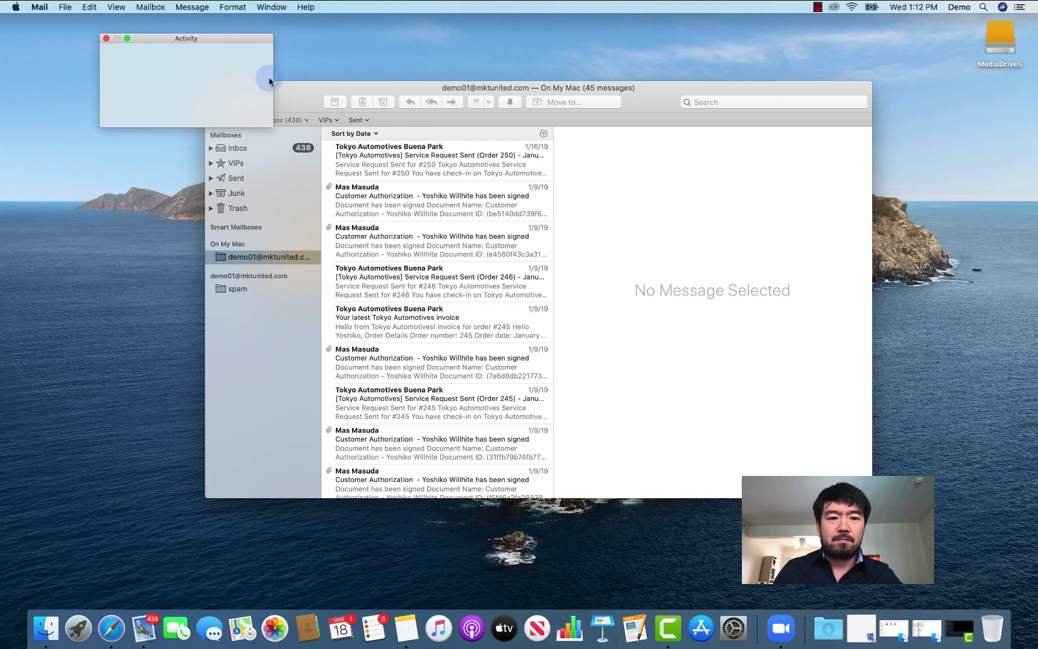
drag(255, 34, 235, 35)
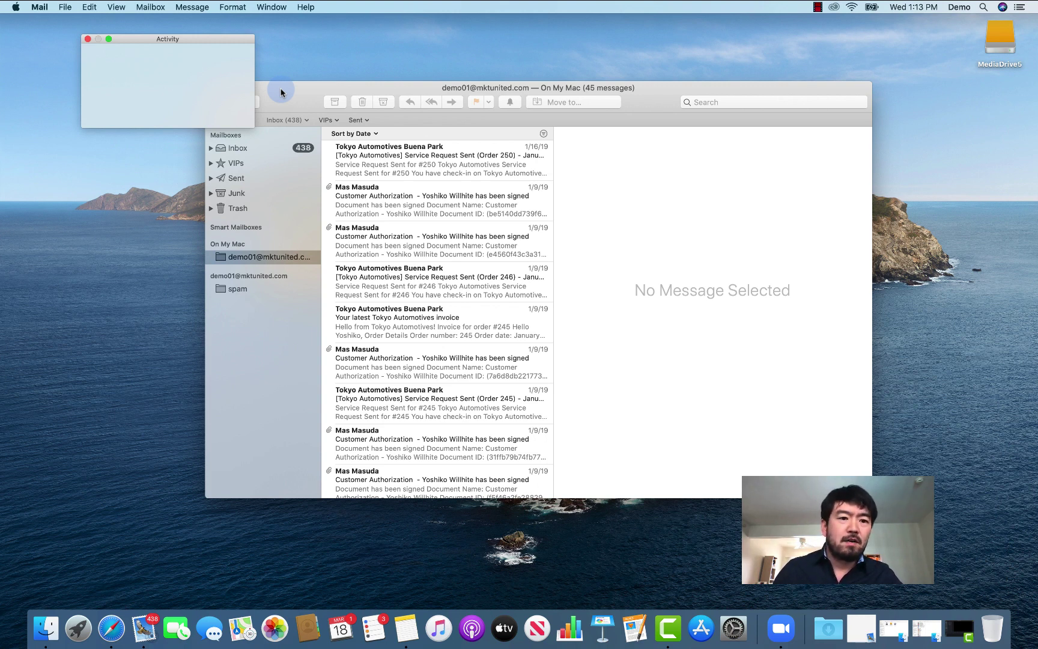
drag(280, 92, 348, 90)
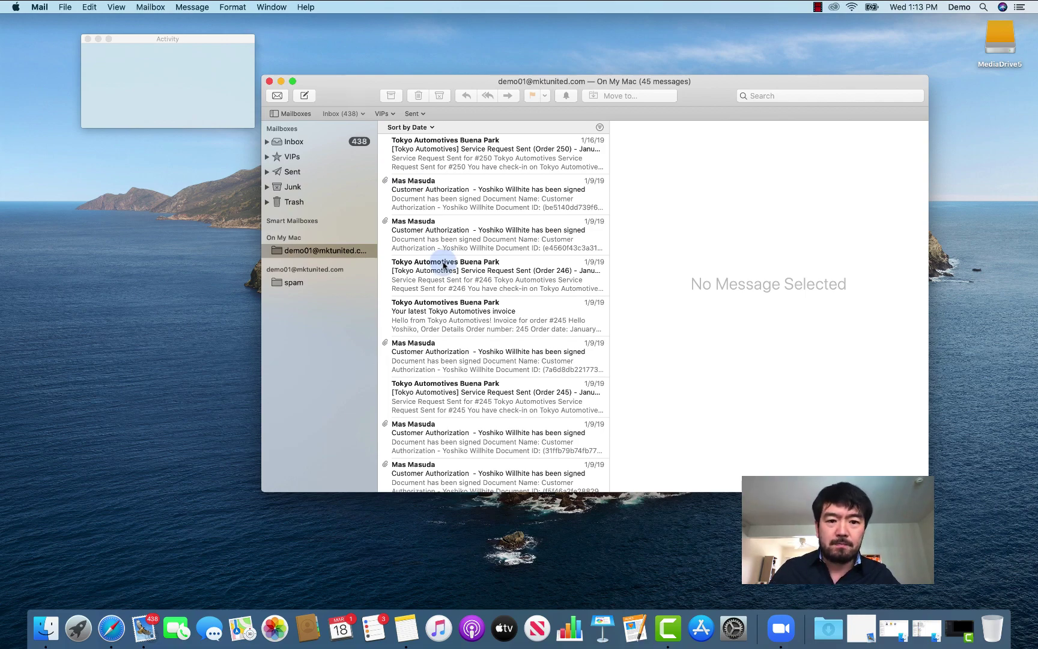
Expand the Inbox in the sidebar to reveal each account's own inbox.
scroll(440, 262, down, 10)
scroll(440, 262, up, 12)
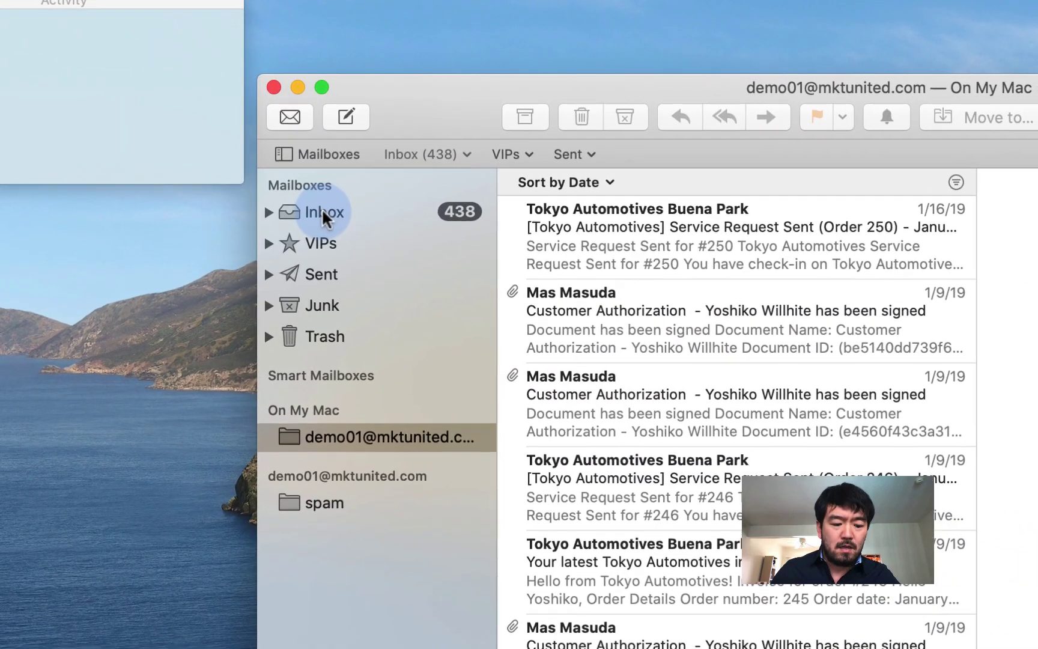
right_click(317, 199)
click(429, 111)
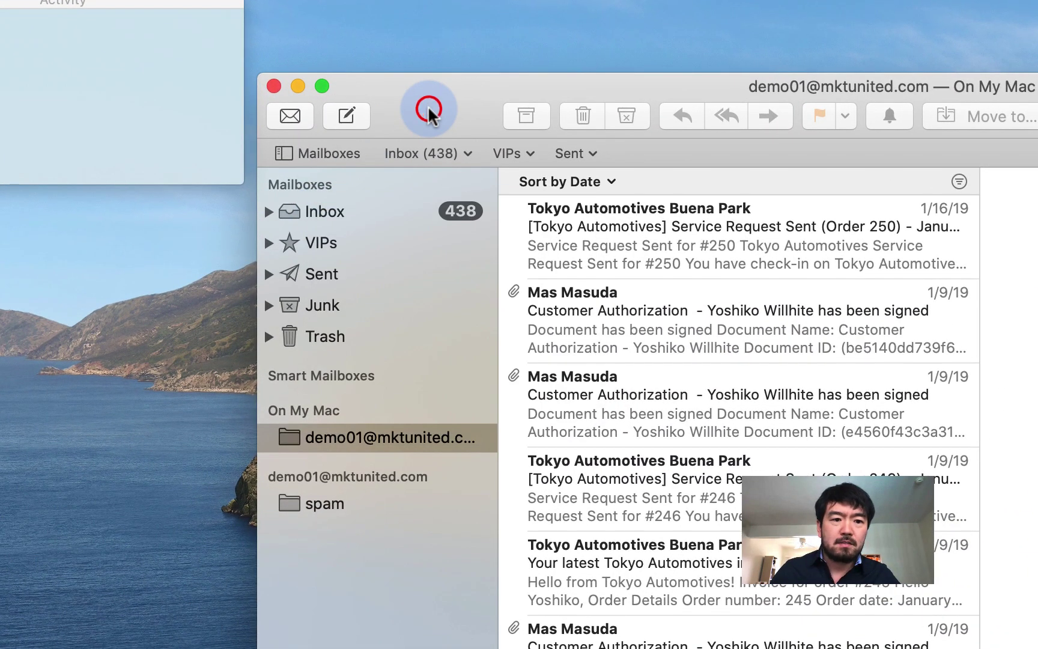
click(268, 212)
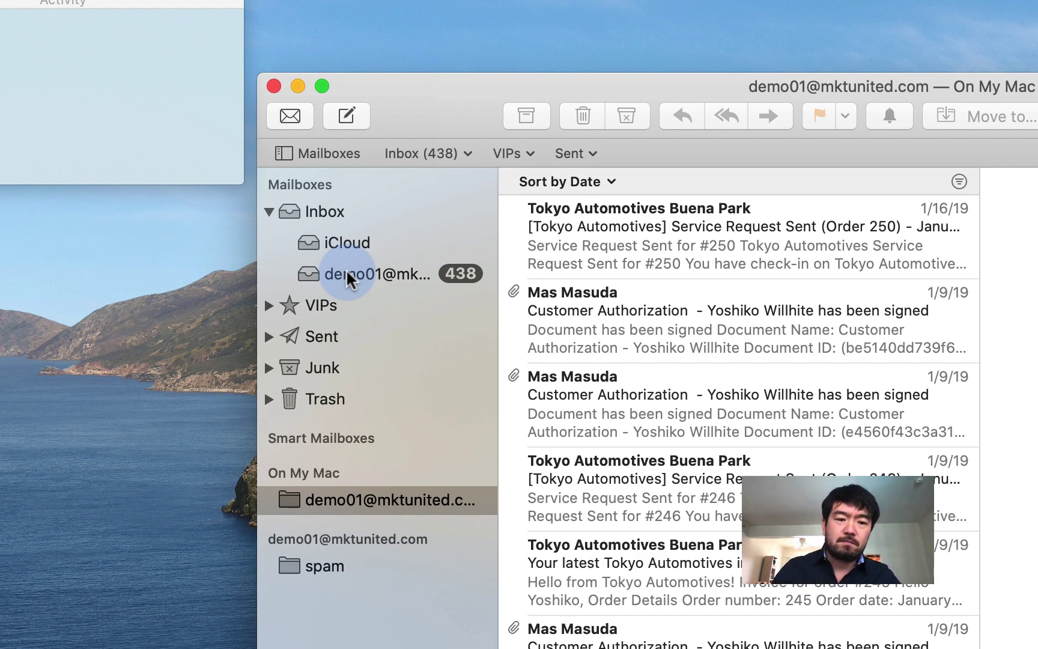
Permanently erase the deleted items from the server account's inbox.
key(ctrl)
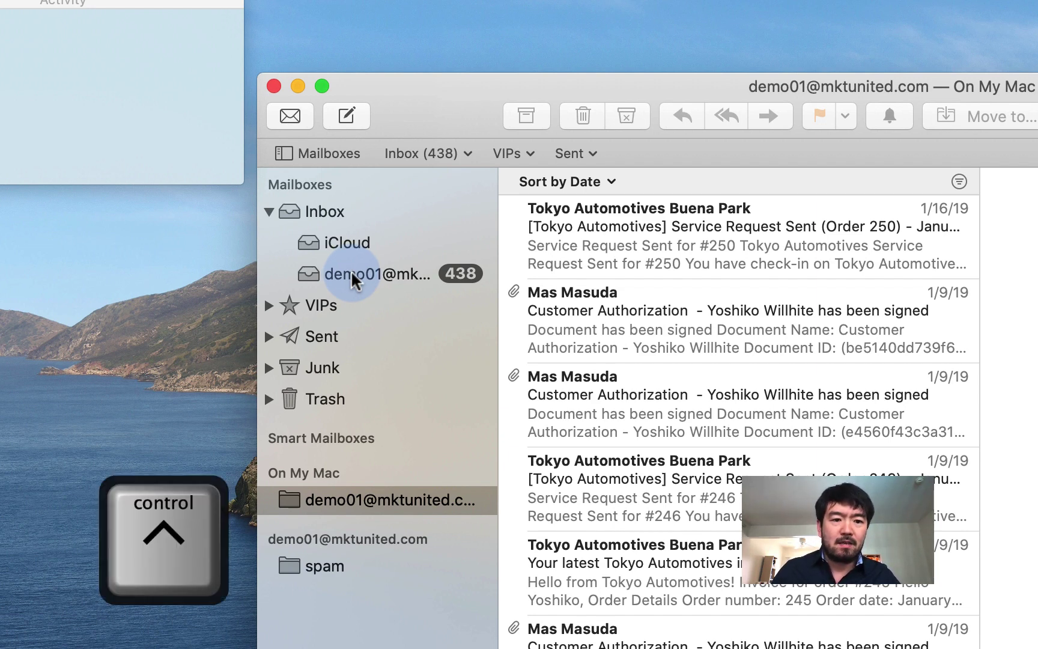
ctrl+click(358, 274)
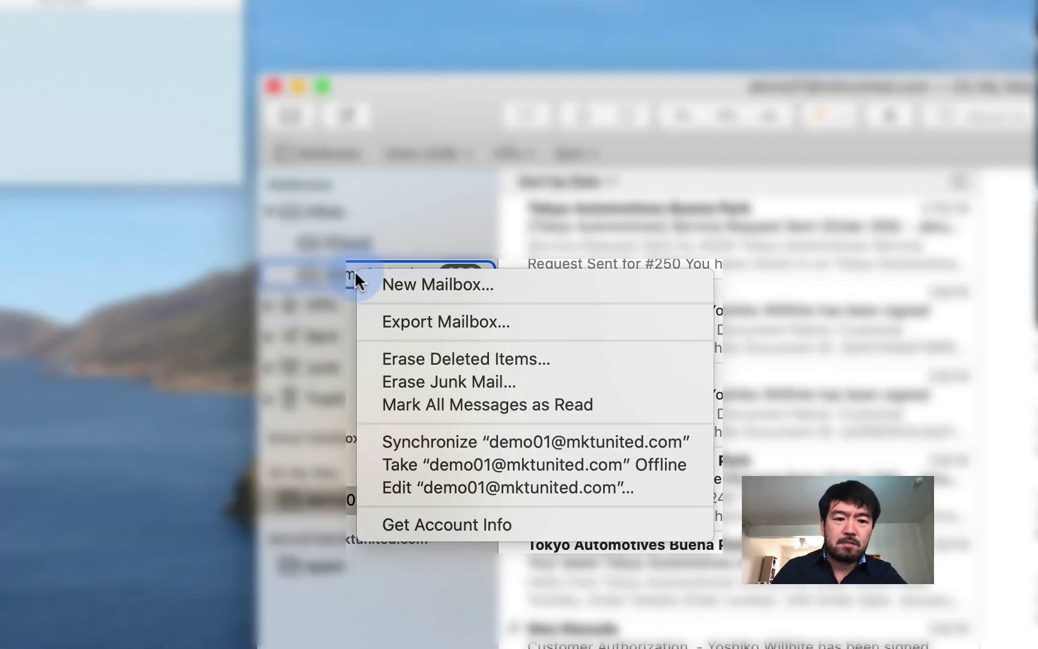
click(424, 359)
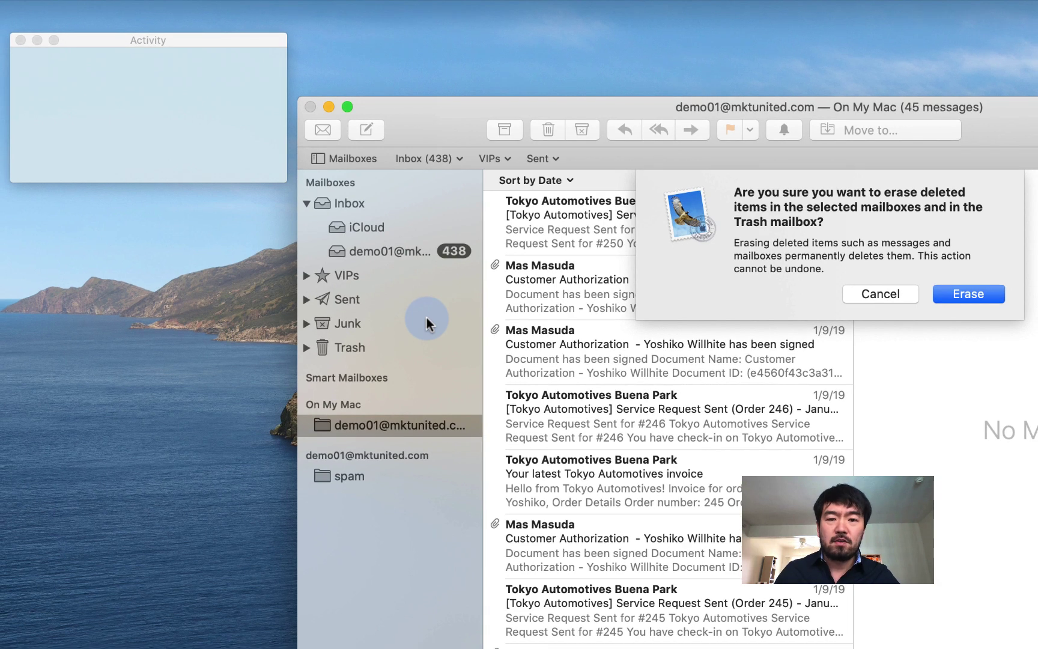
click(983, 298)
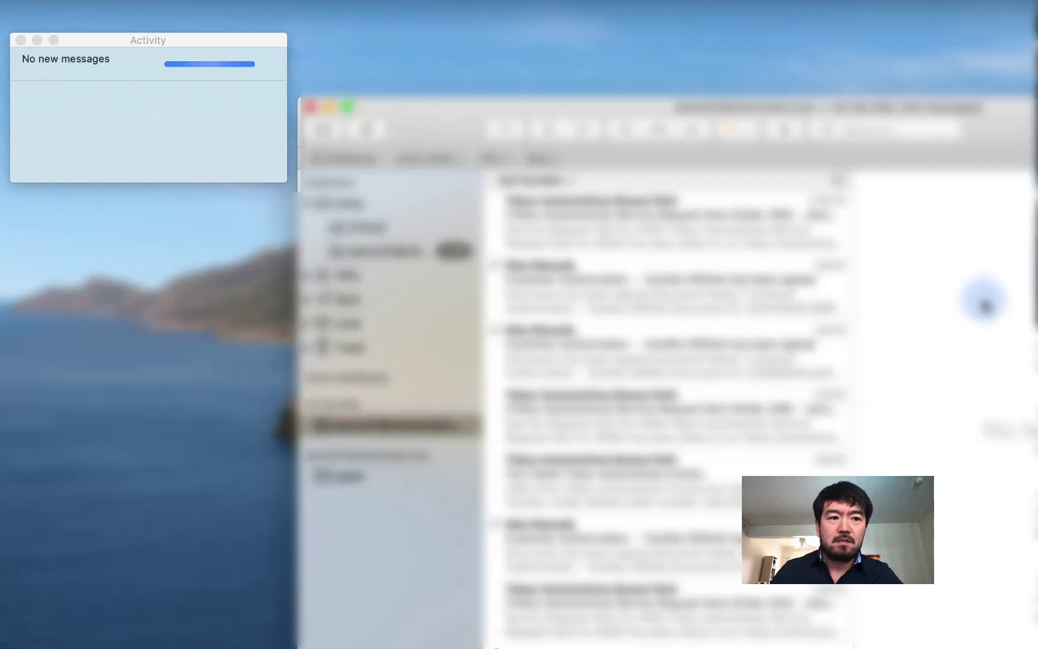
click(184, 70)
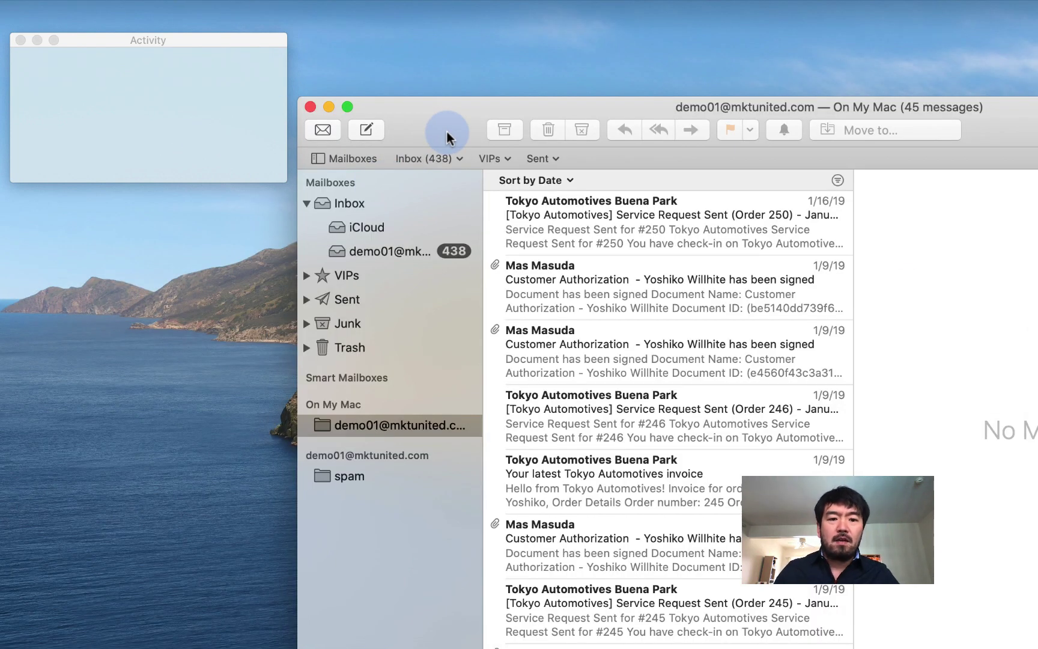
click(380, 426)
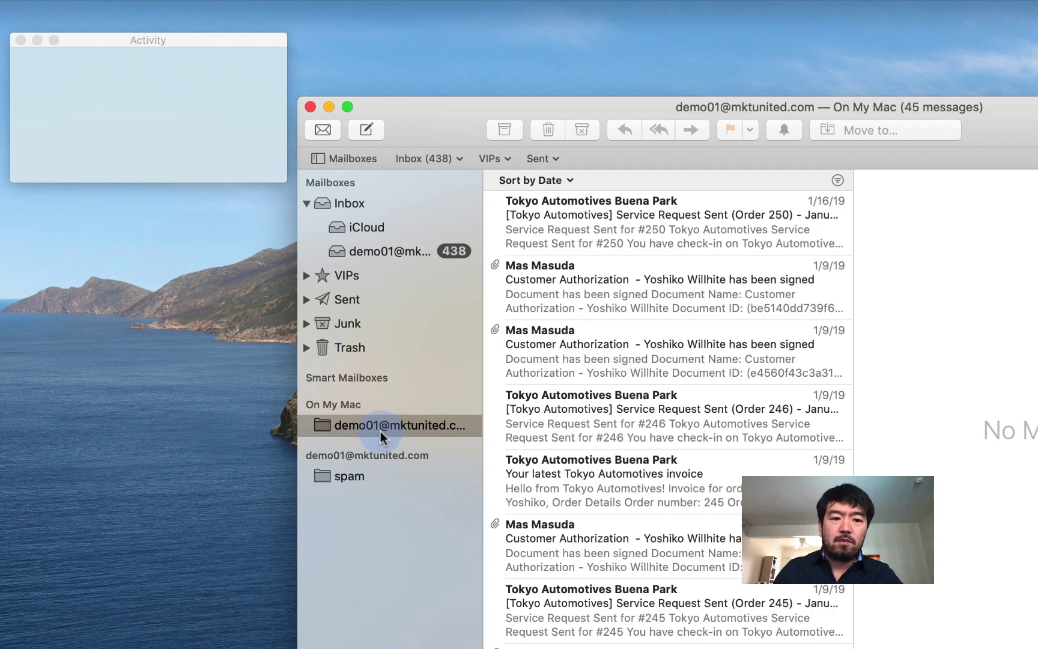